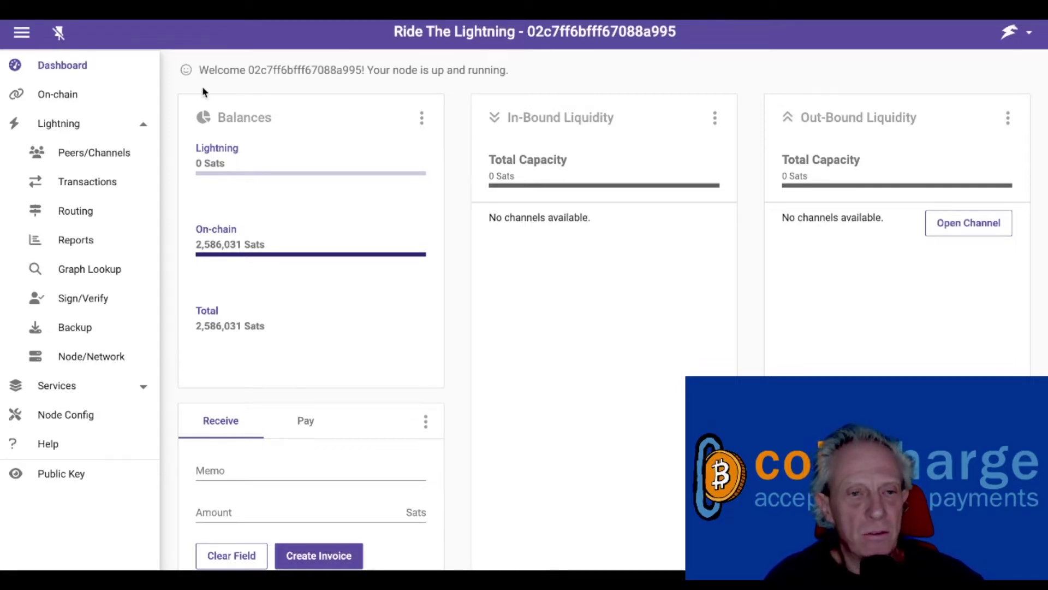
Step: Generate a fresh Bech32 receiving address on the On-chain page, then dismiss the address dialog
{"action": "left_click", "coordinate": [64, 96]}
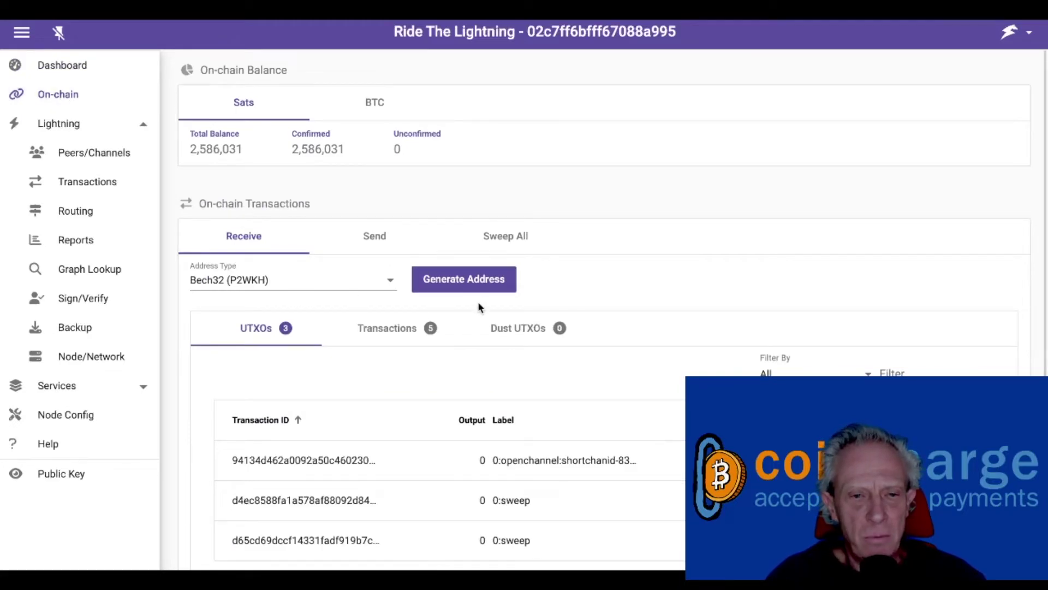
{"action": "left_click", "coordinate": [474, 284]}
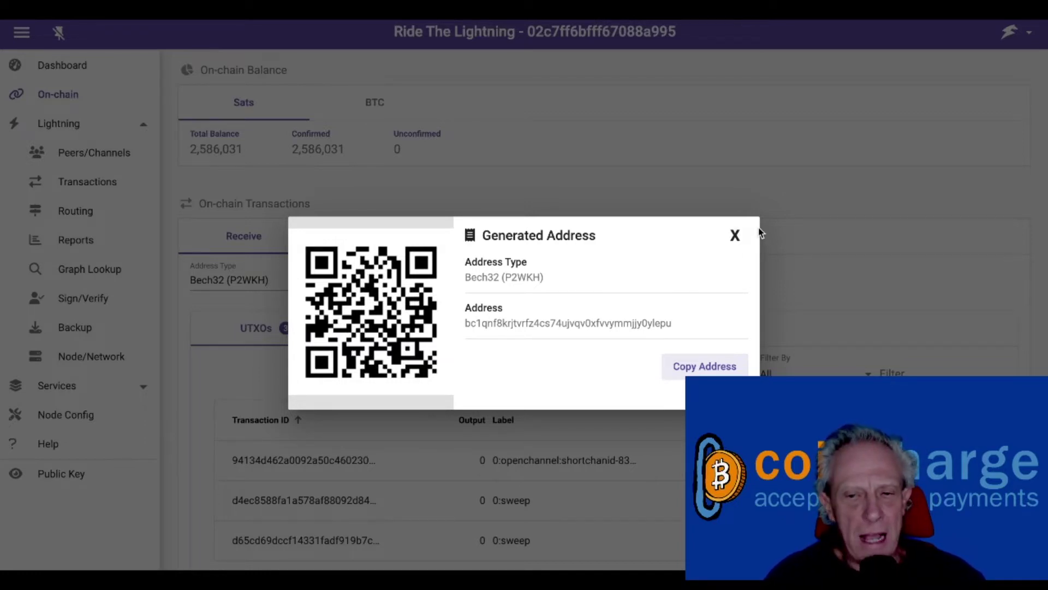
{"action": "left_click", "coordinate": [735, 235]}
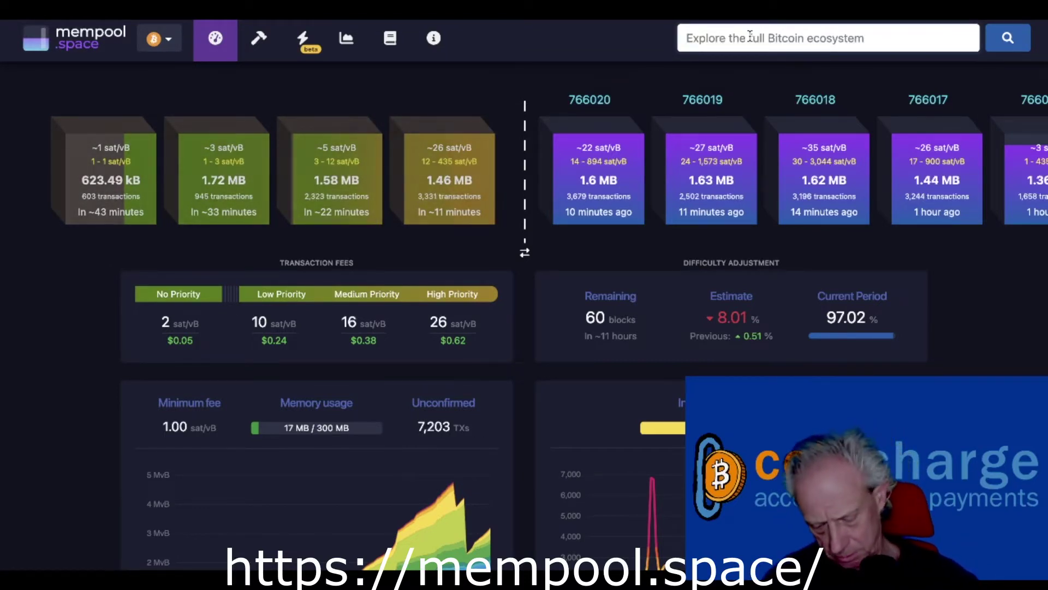
Step: Search mempool.space for the 'coincharge' Lightning node
{"action": "left_click", "coordinate": [751, 37]}
{"action": "type", "text": "coinc"}
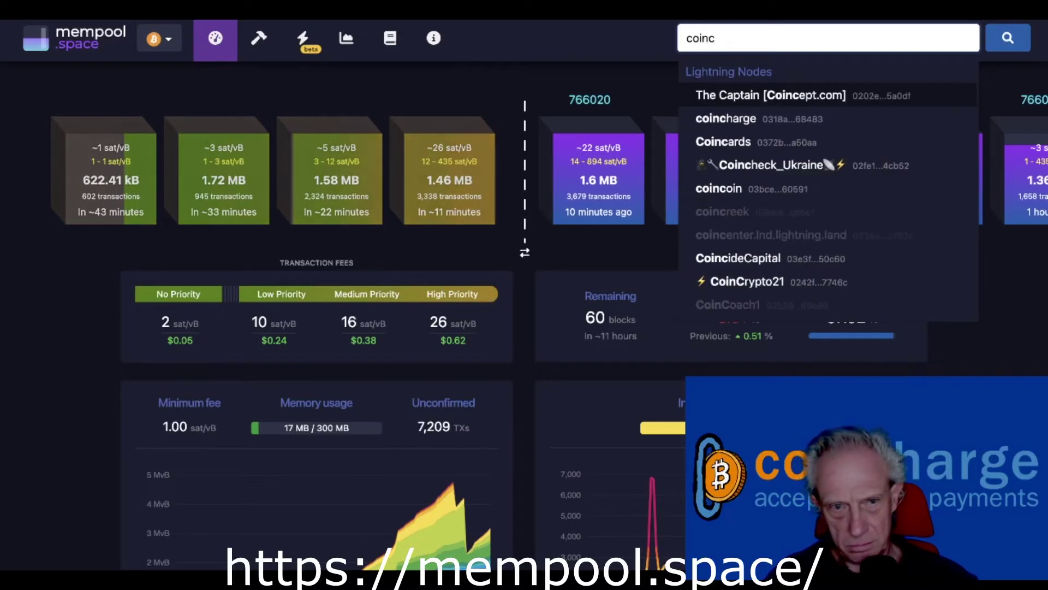
{"action": "type", "text": "harge"}
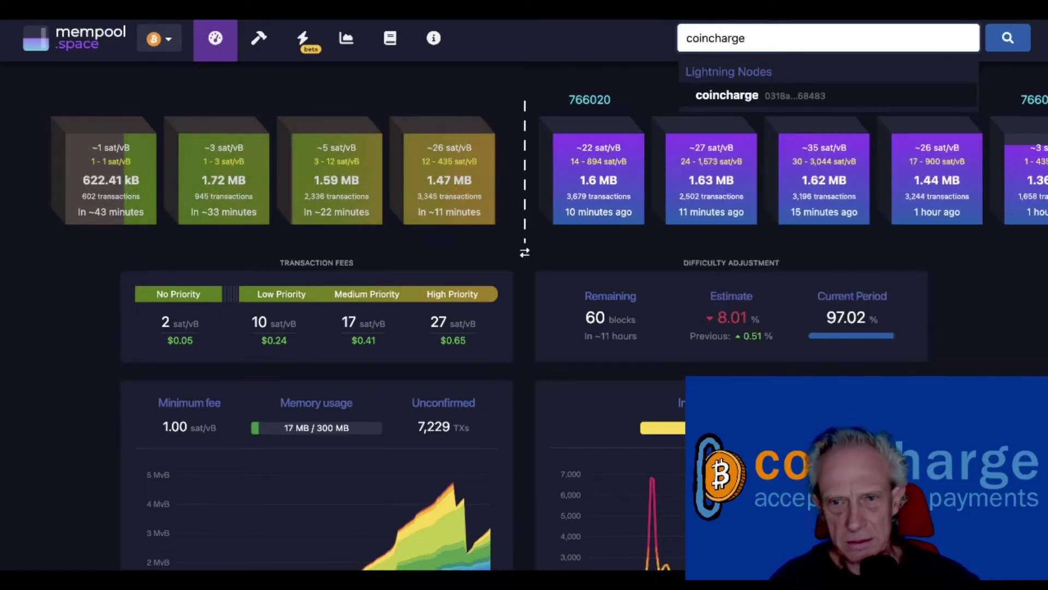
{"action": "key", "text": "Return"}
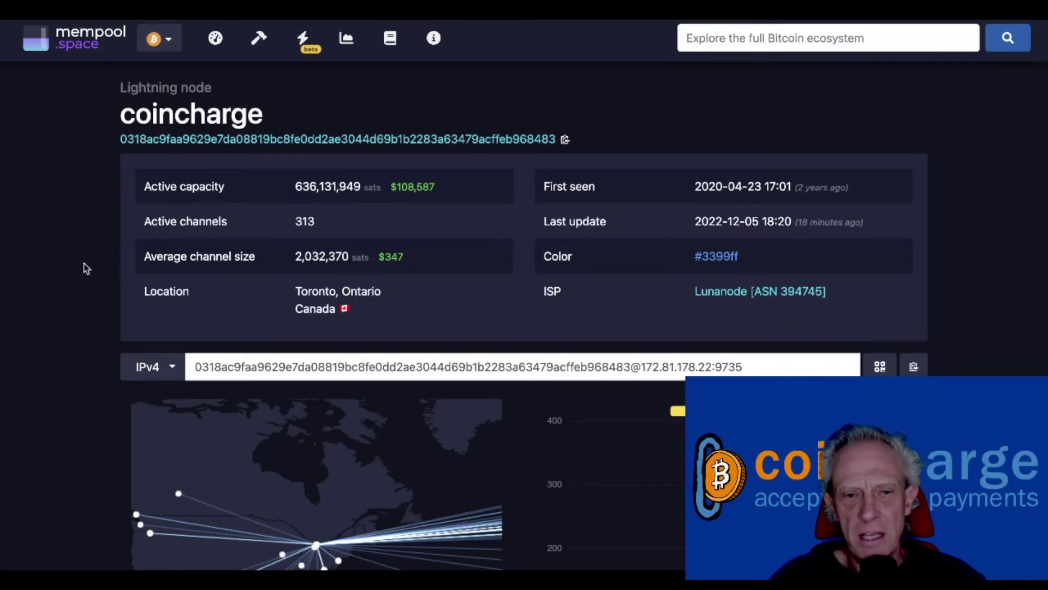
Step: Copy the coincharge node's public key and return to Ride The Lightning
{"action": "scroll", "coordinate": [82, 271], "scroll_direction": "down", "scroll_amount": 10}
{"action": "scroll", "coordinate": [66, 271], "scroll_direction": "down", "scroll_amount": 8}
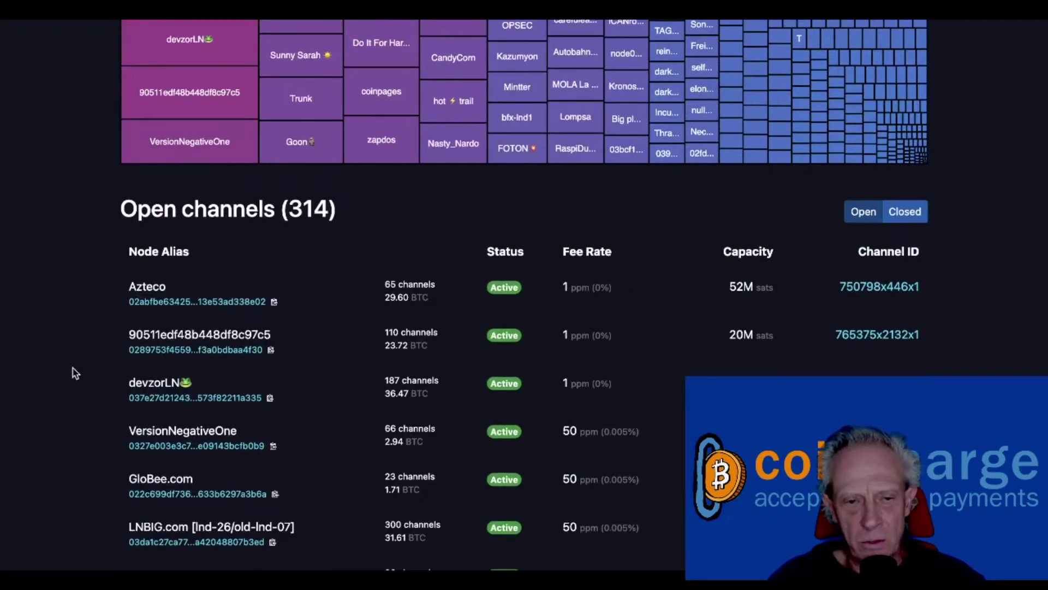
{"action": "scroll", "coordinate": [78, 352], "scroll_direction": "up", "scroll_amount": 18}
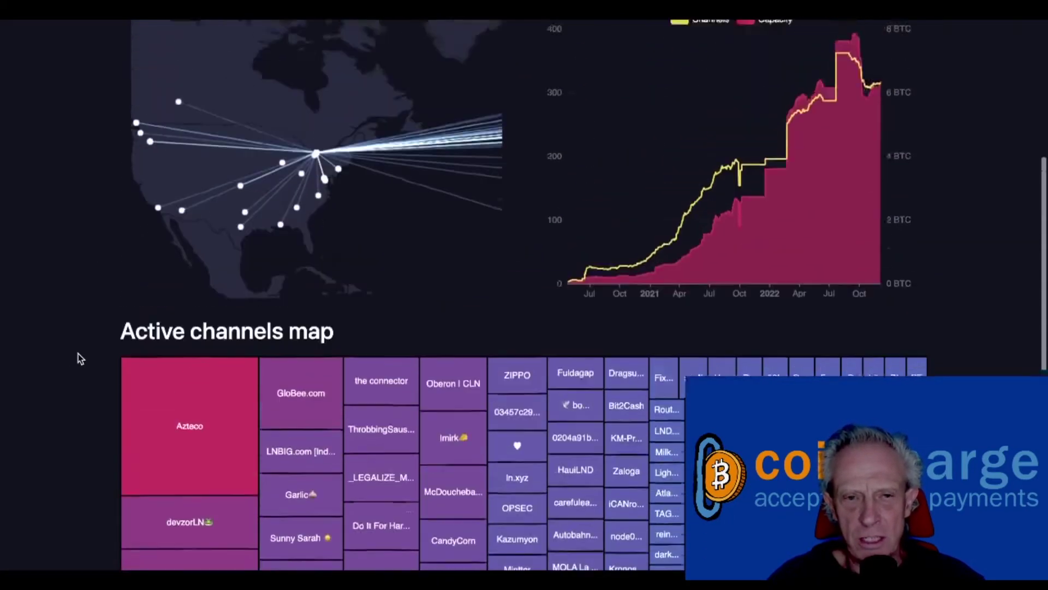
{"action": "scroll", "coordinate": [78, 359], "scroll_direction": "up", "scroll_amount": 1}
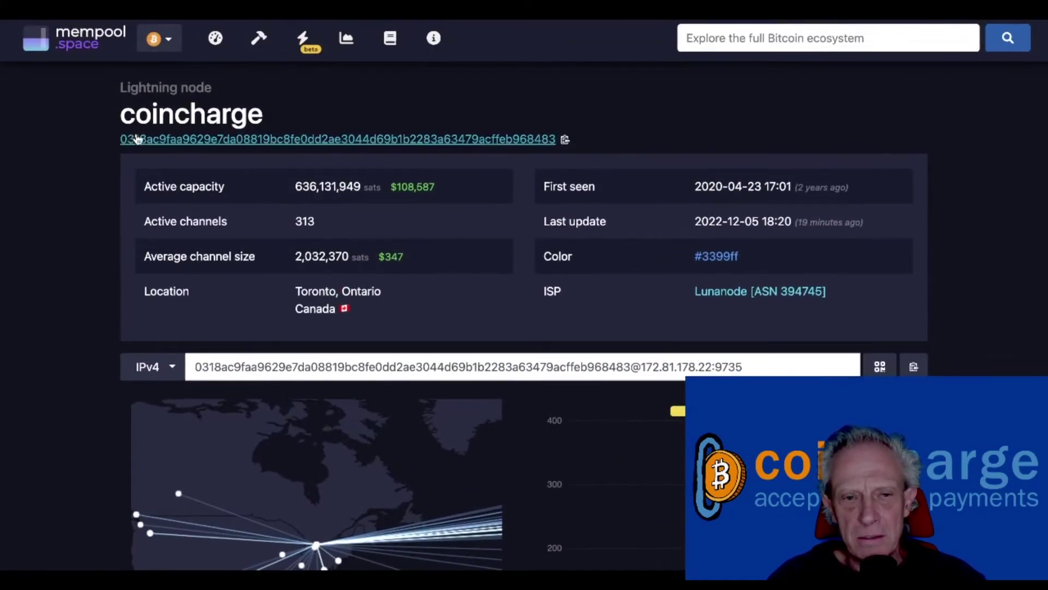
{"action": "left_click", "coordinate": [566, 140]}
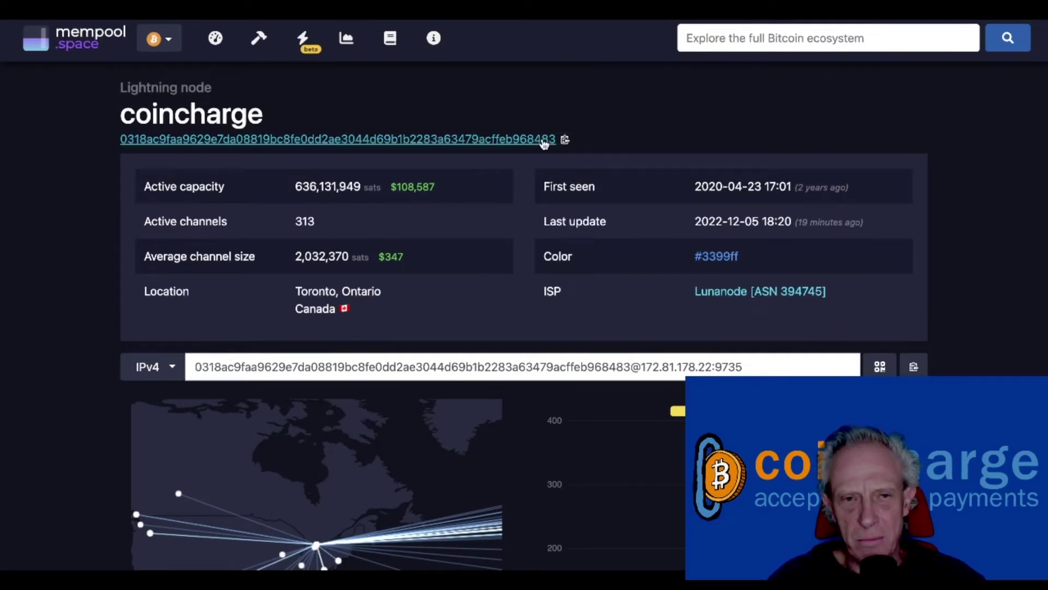
{"action": "key", "text": "ctrl+Tab"}
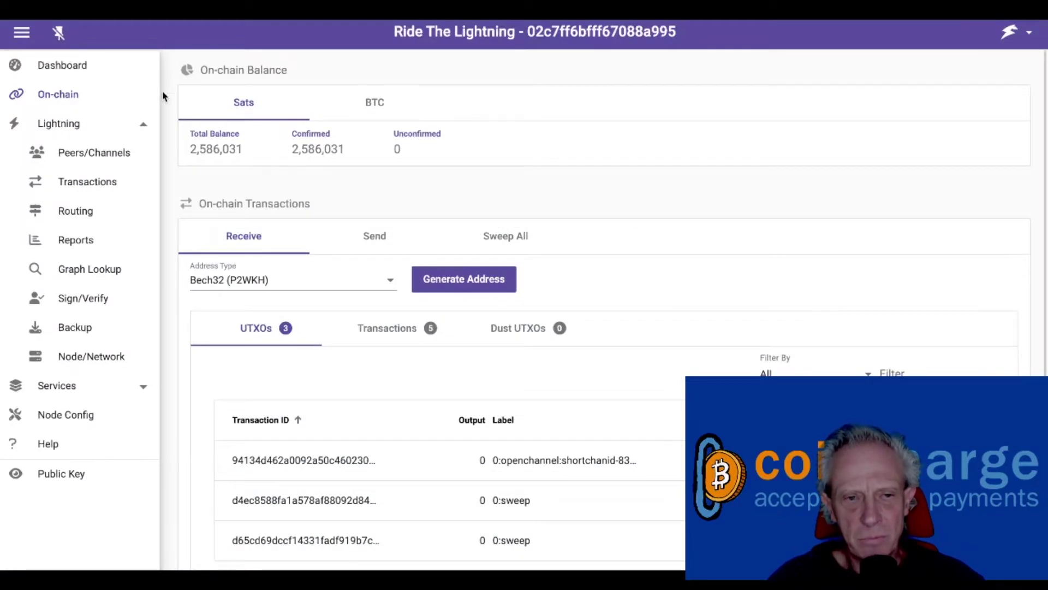
Step: Add coincharge as a peer using its pasted public key as the Lightning Address
{"action": "left_click", "coordinate": [108, 155]}
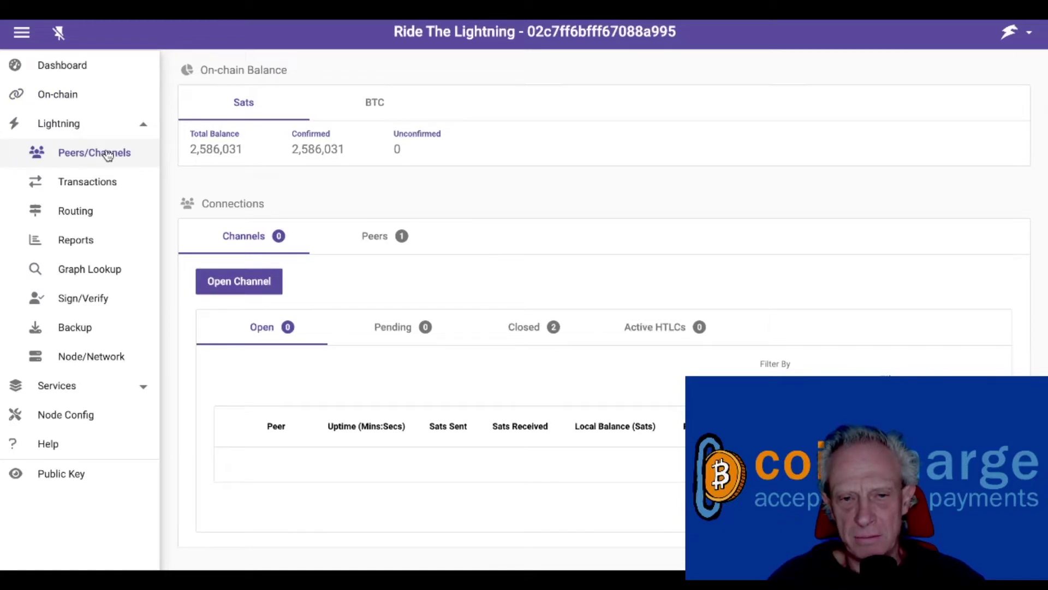
{"action": "left_click", "coordinate": [384, 239]}
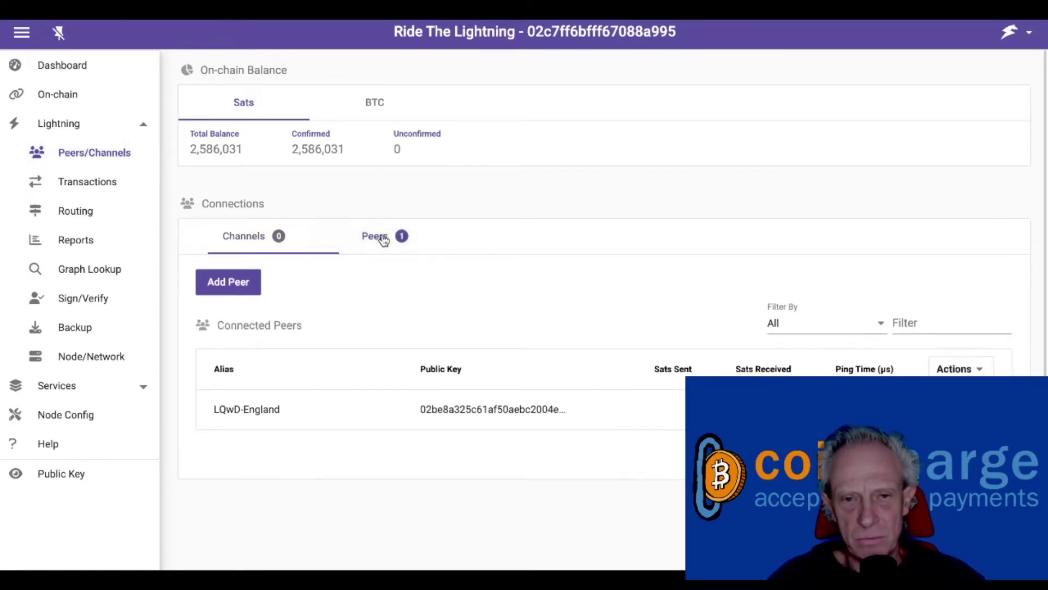
{"action": "left_click", "coordinate": [229, 282]}
{"action": "left_click", "coordinate": [328, 291]}
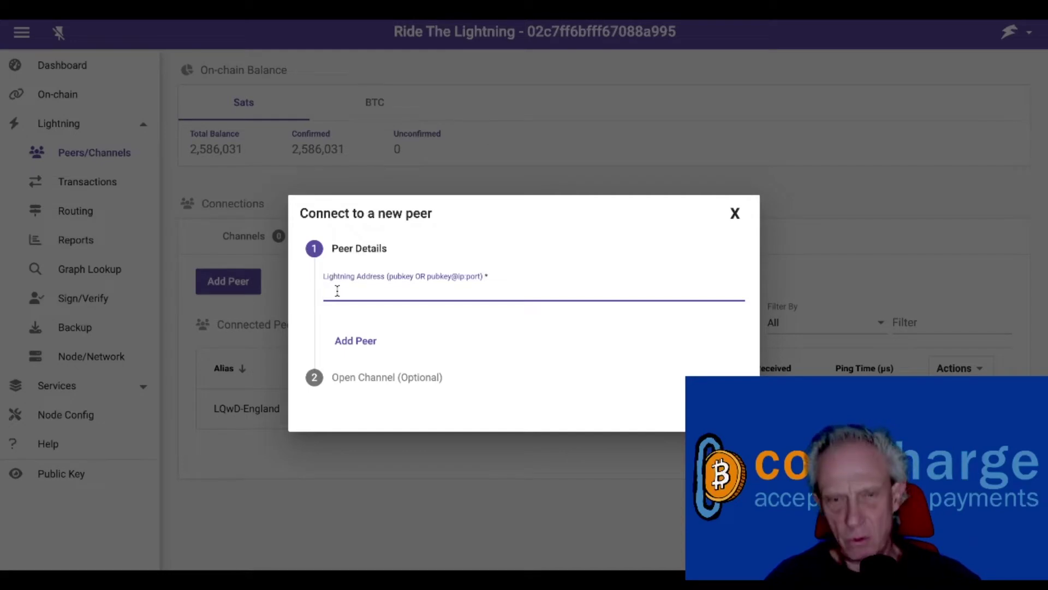
{"action": "type", "text": "0318ac9faa9629e7da08819bc8fe0dd2ae3044d69b1b2283a63479acffeb968483"}
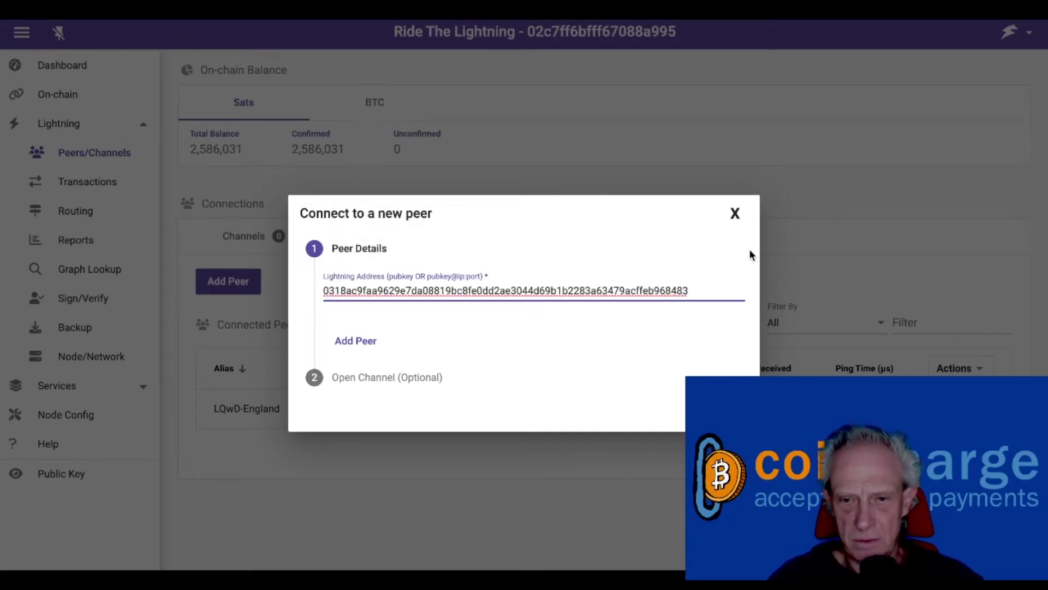
{"action": "left_click", "coordinate": [749, 249]}
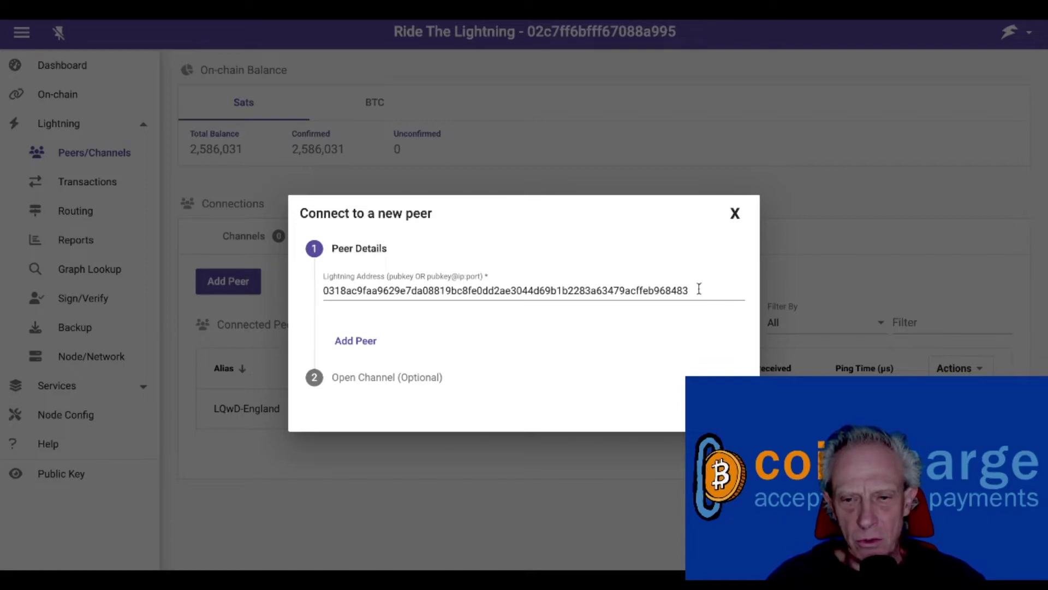
{"action": "left_click", "coordinate": [367, 344]}
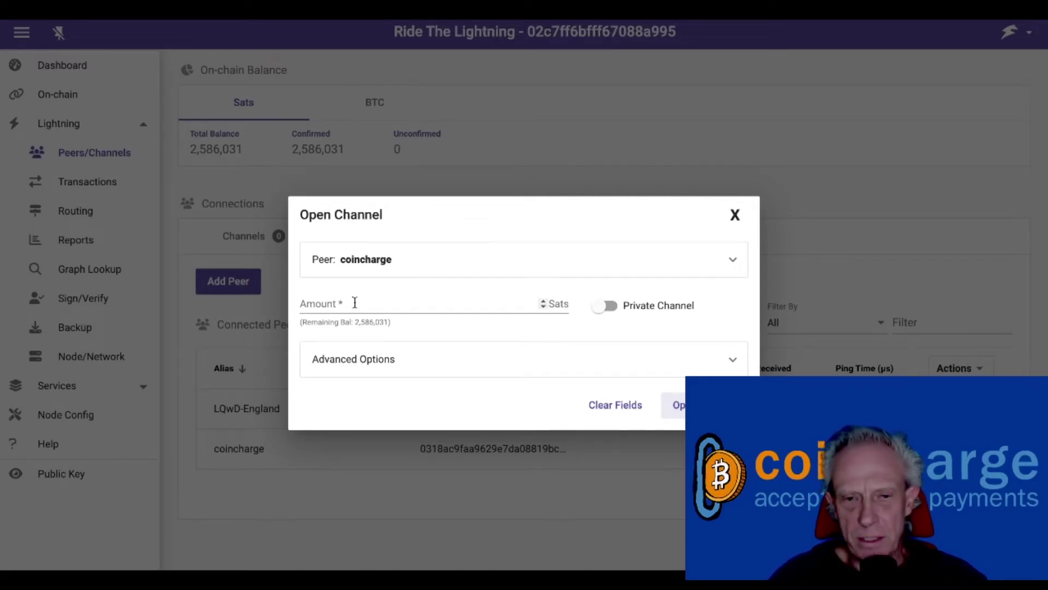
Step: Open a 2,000,000-sat channel to coincharge
{"action": "left_click", "coordinate": [356, 303]}
{"action": "type", "text": "1"}
{"action": "key", "text": "BackSpace"}
{"action": "type", "text": "200"}
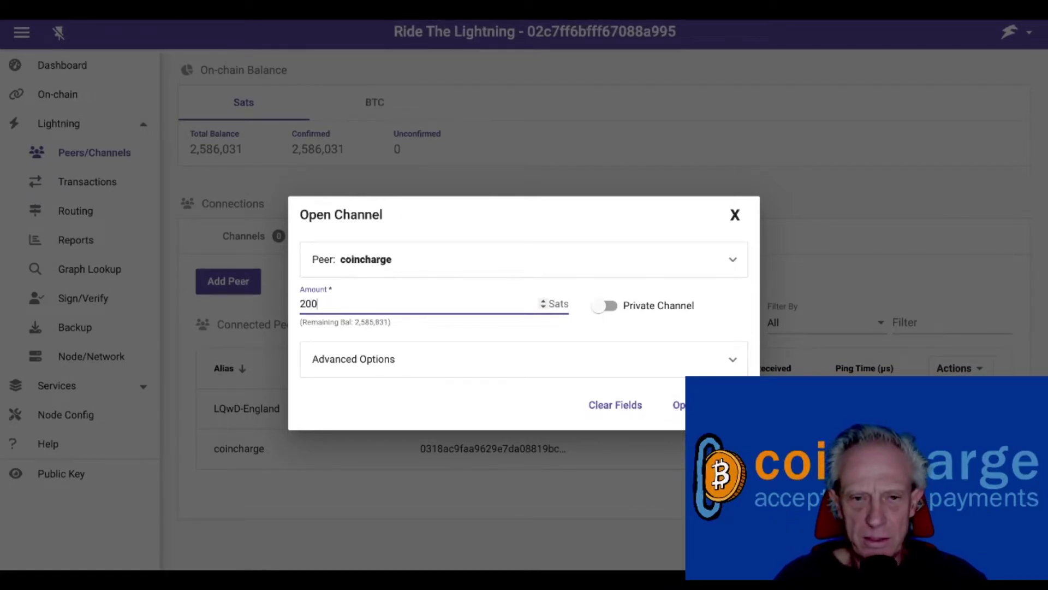
{"action": "type", "text": "0000"}
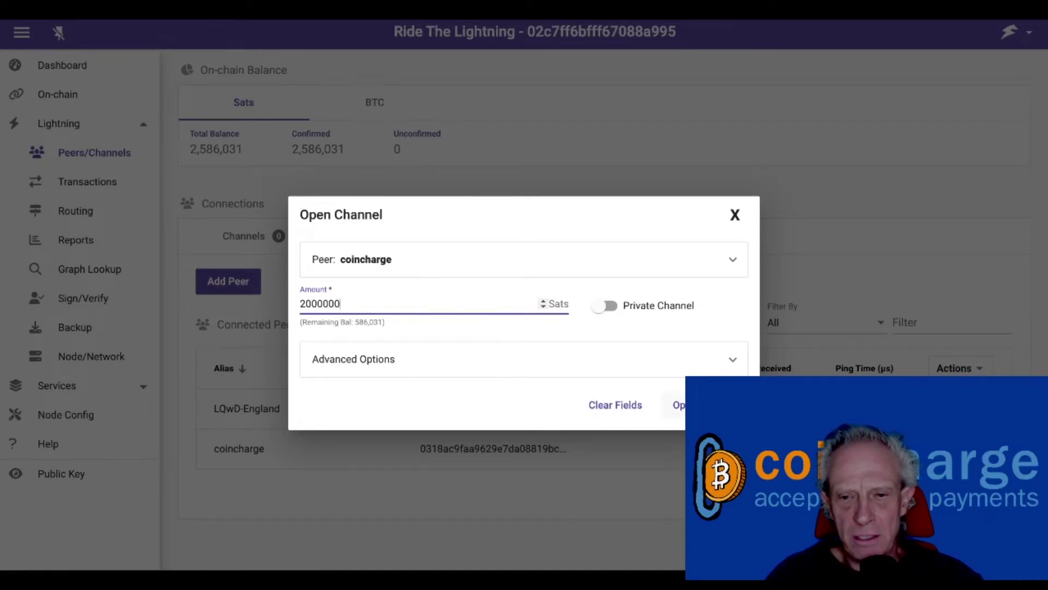
{"action": "left_click", "coordinate": [678, 405]}
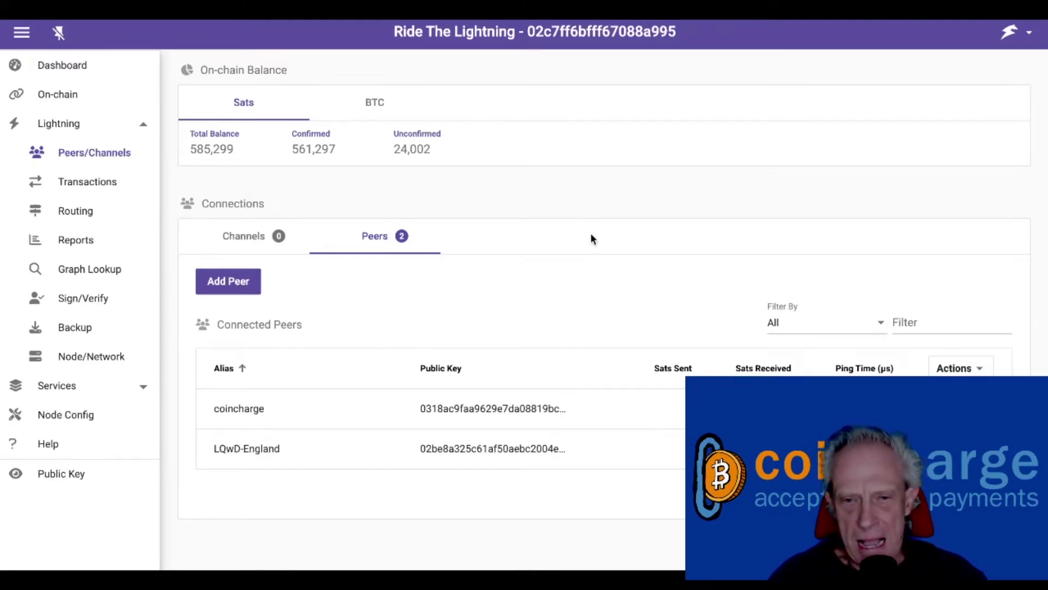
Step: View info on the pending 2,000,000-sat coincharge channel and select its channel point
{"action": "left_click", "coordinate": [247, 235]}
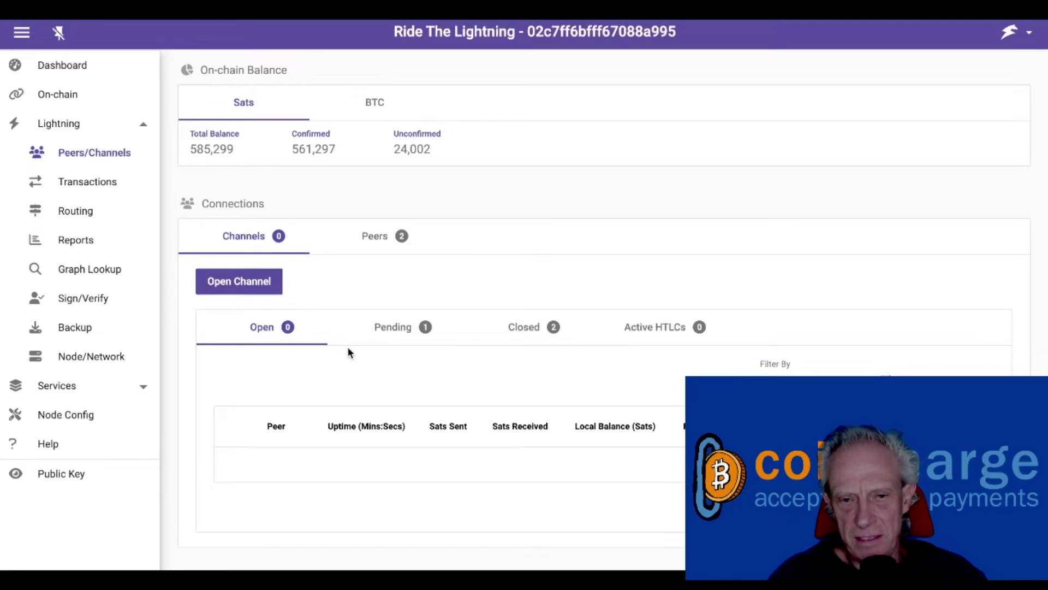
{"action": "left_click", "coordinate": [410, 331]}
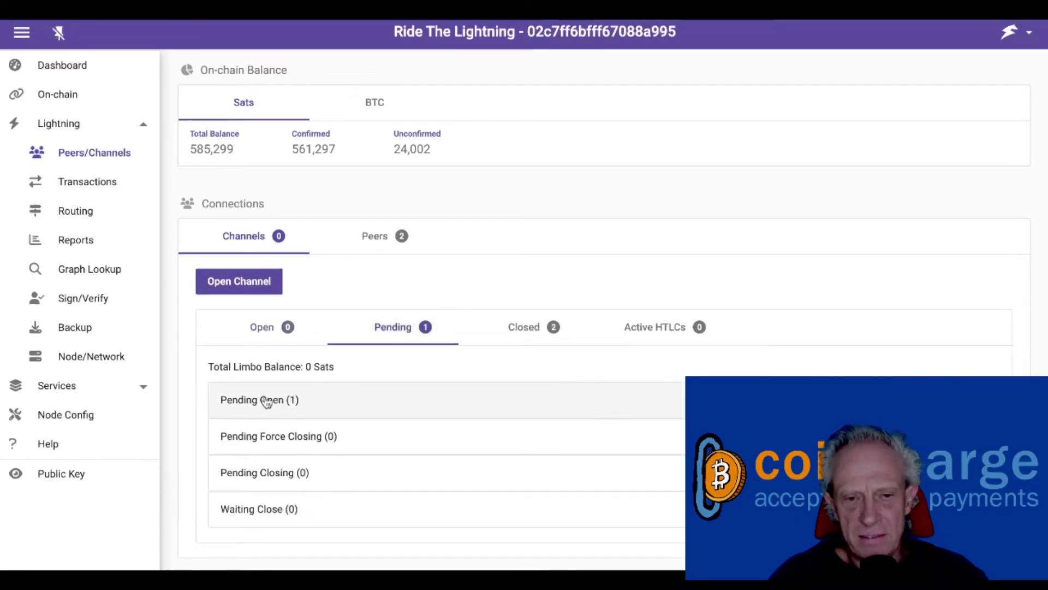
{"action": "left_click", "coordinate": [267, 401]}
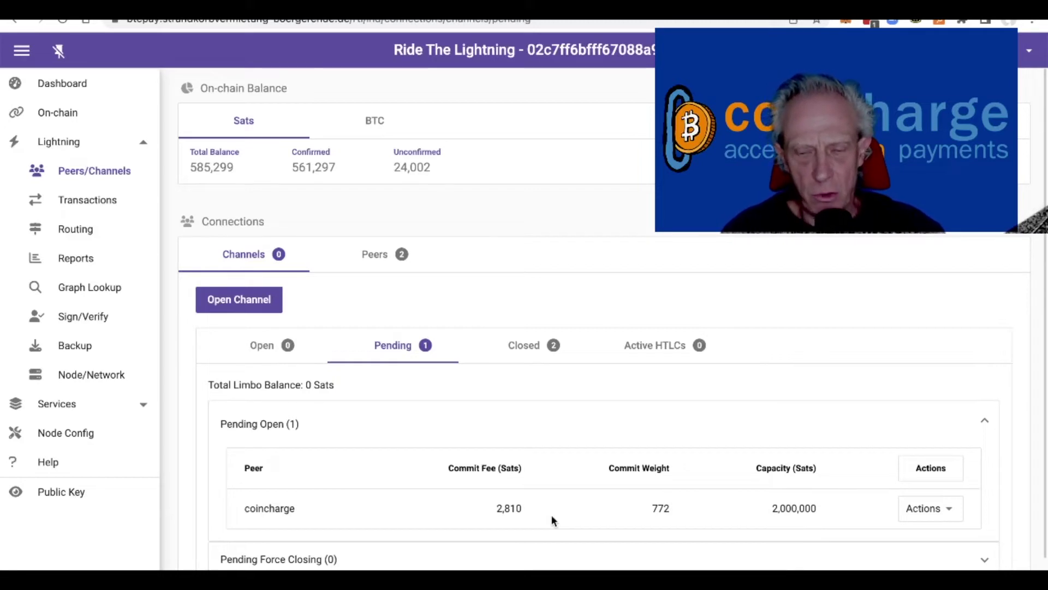
{"action": "left_click", "coordinate": [953, 511]}
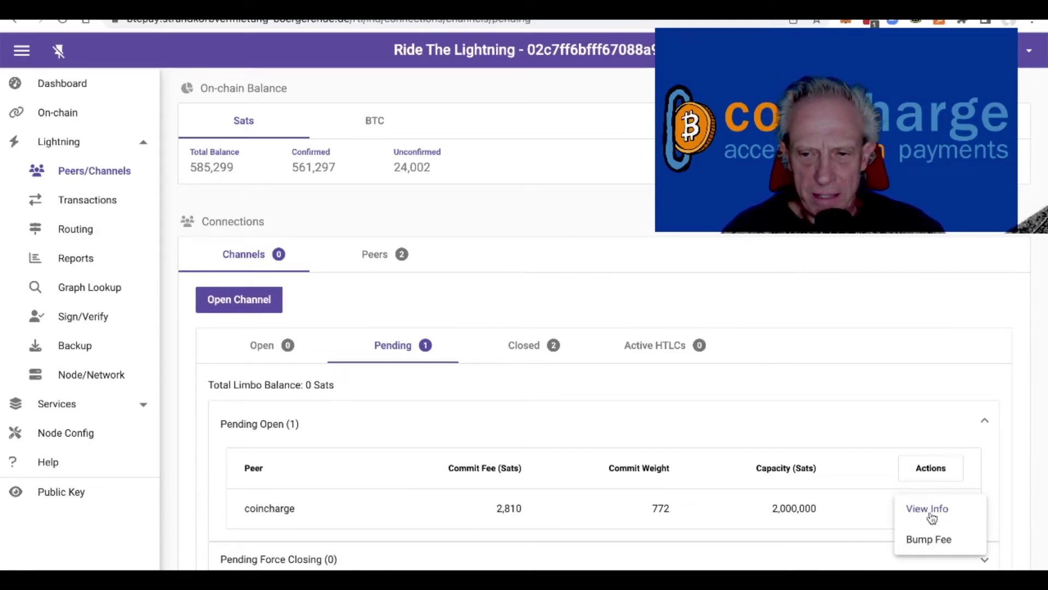
{"action": "left_click", "coordinate": [933, 511]}
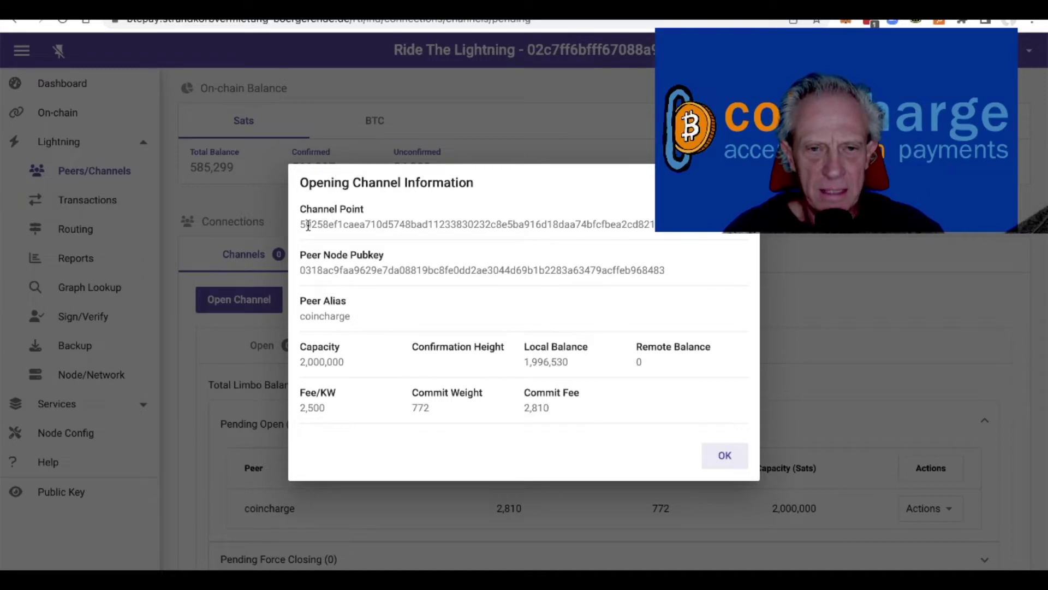
{"action": "double_click", "coordinate": [405, 224]}
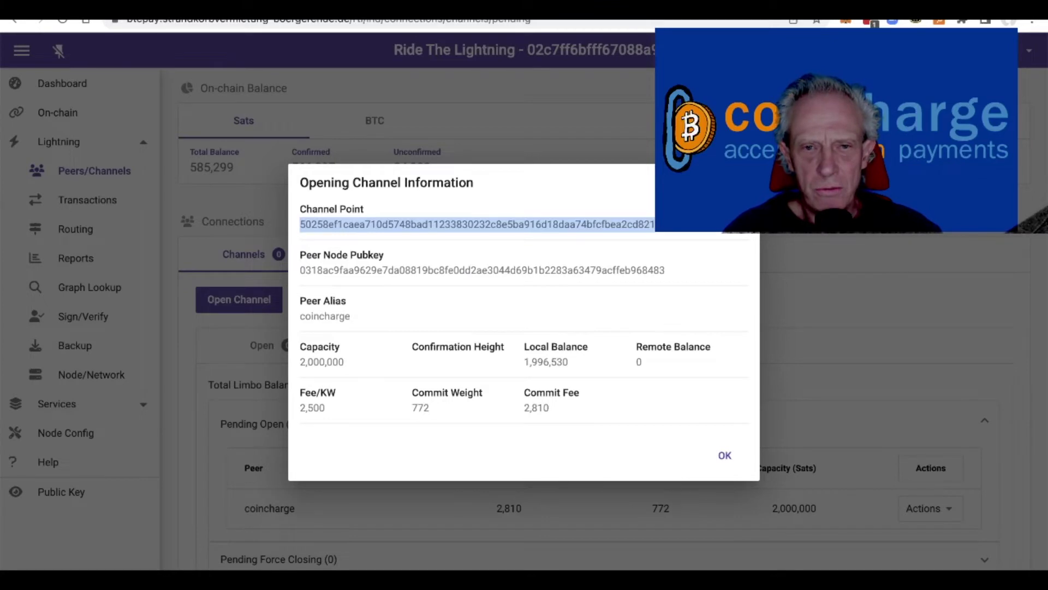
{"action": "left_click", "coordinate": [481, 7]}
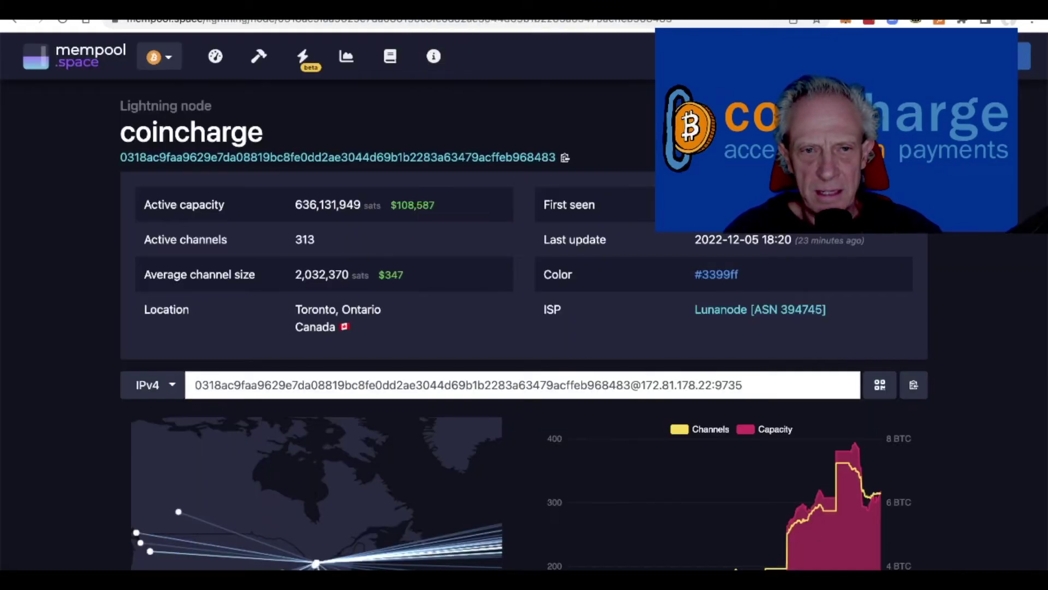
Step: Look up the pending channel funding transaction on mempool.space
{"action": "left_click", "coordinate": [94, 61]}
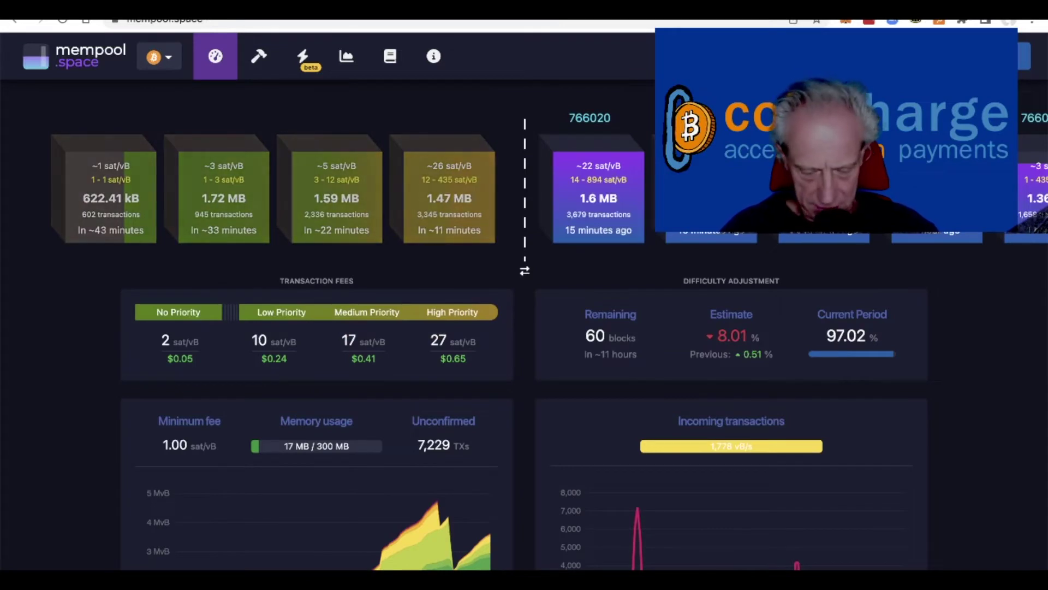
{"action": "key", "text": "Return"}
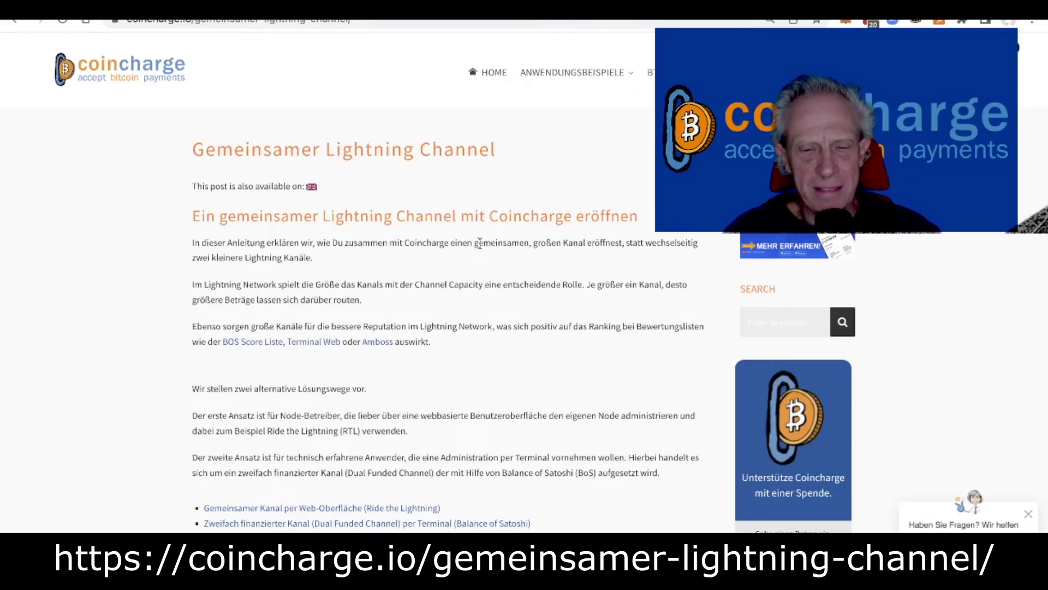
{"action": "scroll", "coordinate": [432, 298], "scroll_direction": "down", "scroll_amount": 15}
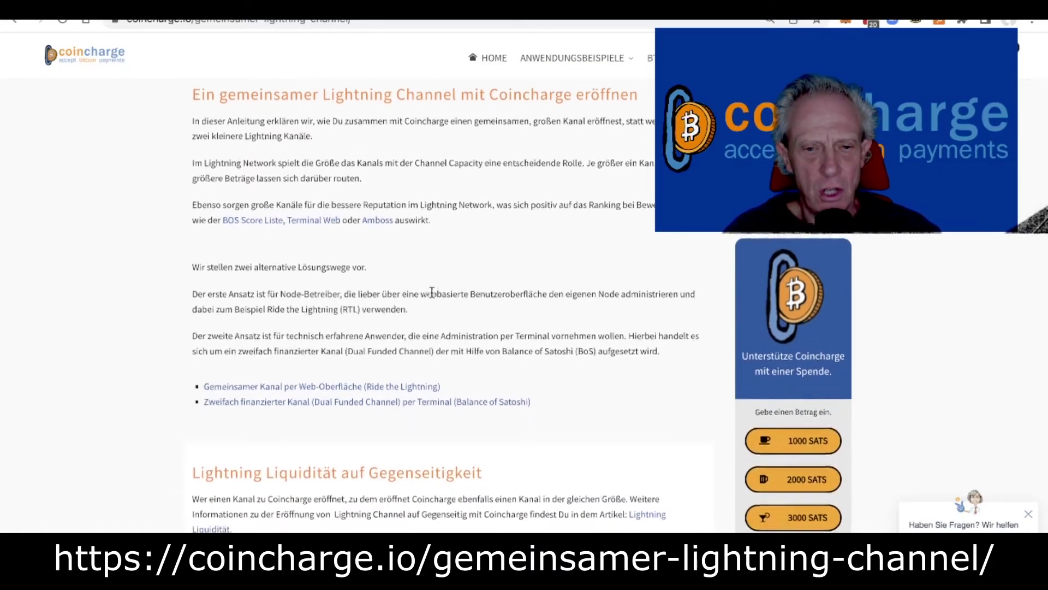
{"action": "scroll", "coordinate": [433, 295], "scroll_direction": "down", "scroll_amount": 15}
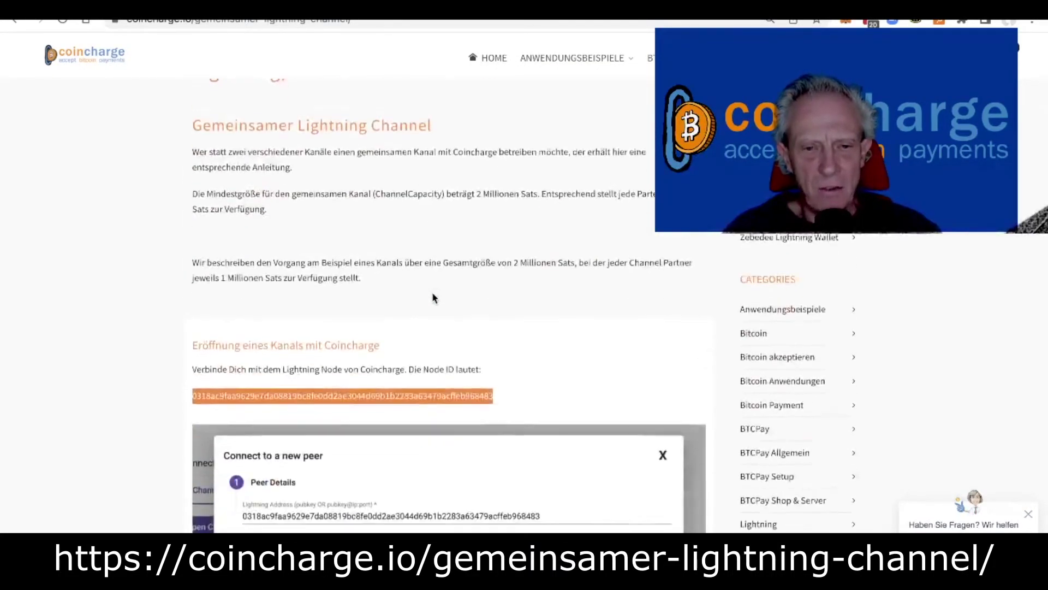
{"action": "scroll", "coordinate": [434, 298], "scroll_direction": "down", "scroll_amount": 15}
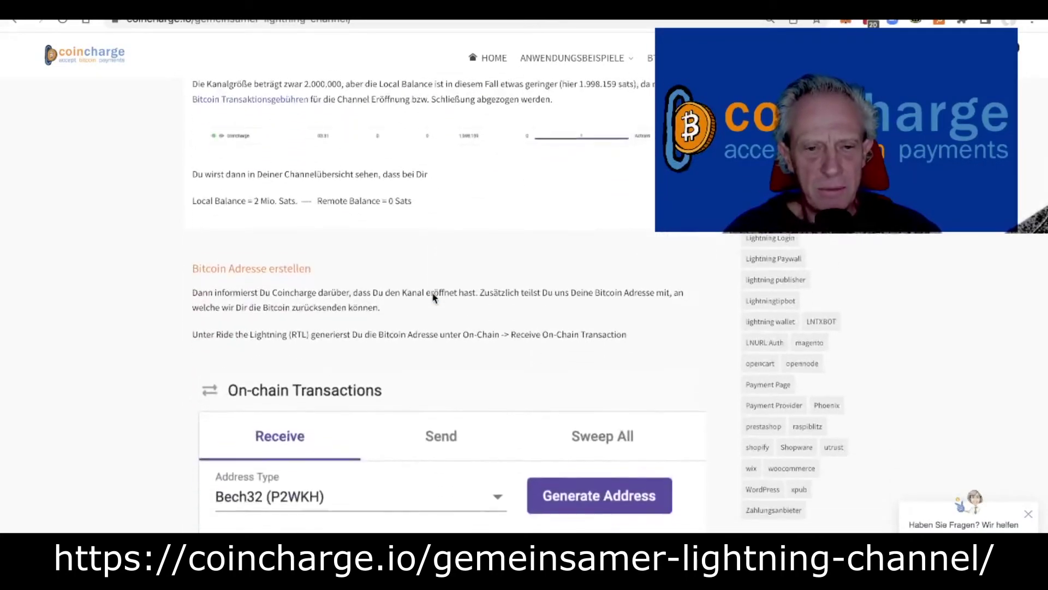
{"action": "scroll", "coordinate": [433, 298], "scroll_direction": "down", "scroll_amount": 5}
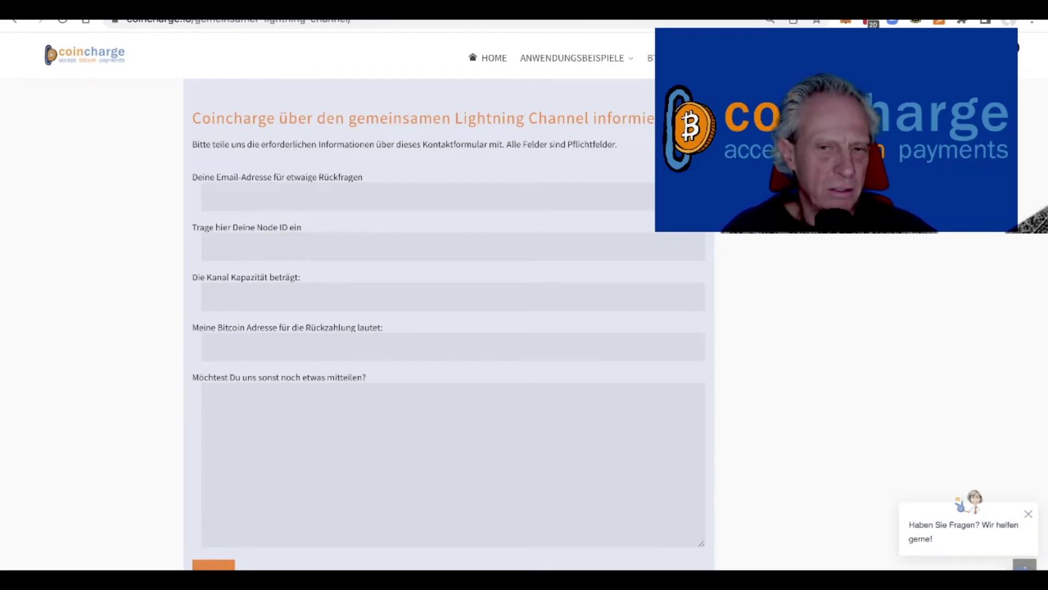
{"action": "left_click", "coordinate": [520, 193]}
{"action": "left_click", "coordinate": [383, 219]}
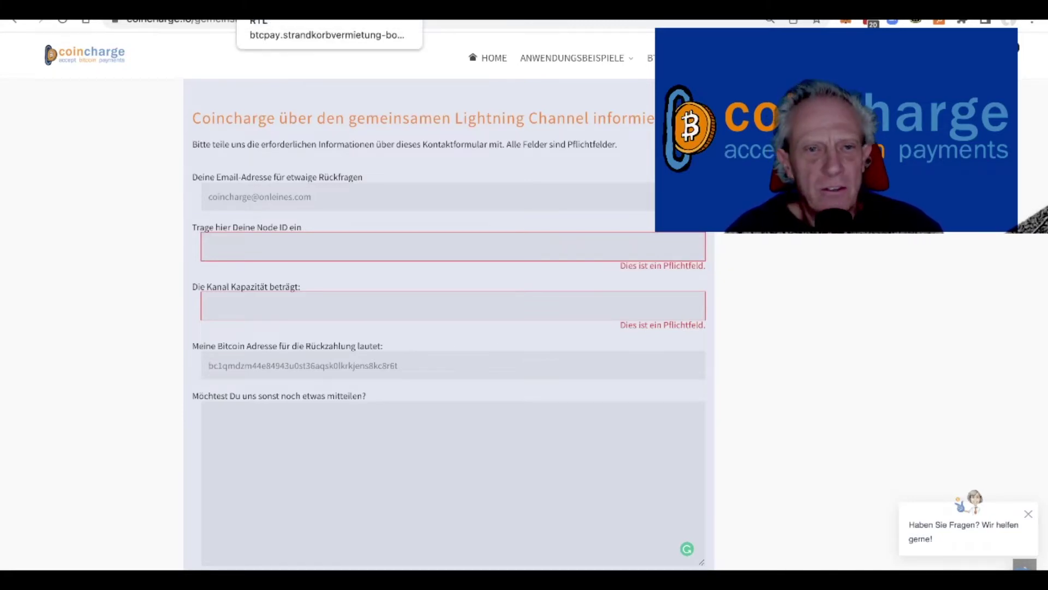
{"action": "key", "text": "ctrl+Tab"}
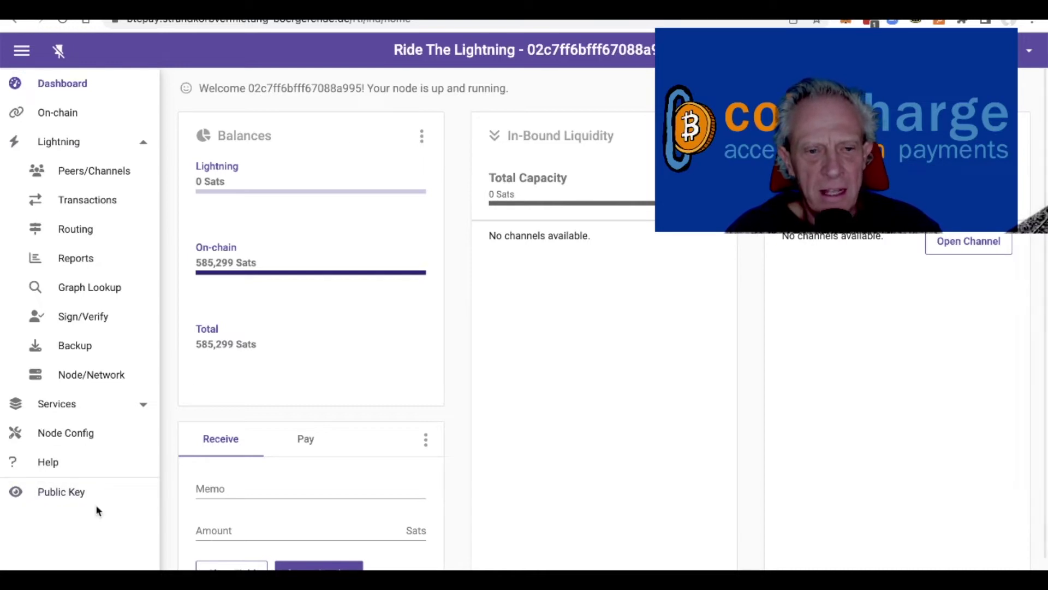
Step: Copy this node's public key from Ride The Lightning's Public Key window
{"action": "left_click", "coordinate": [61, 495]}
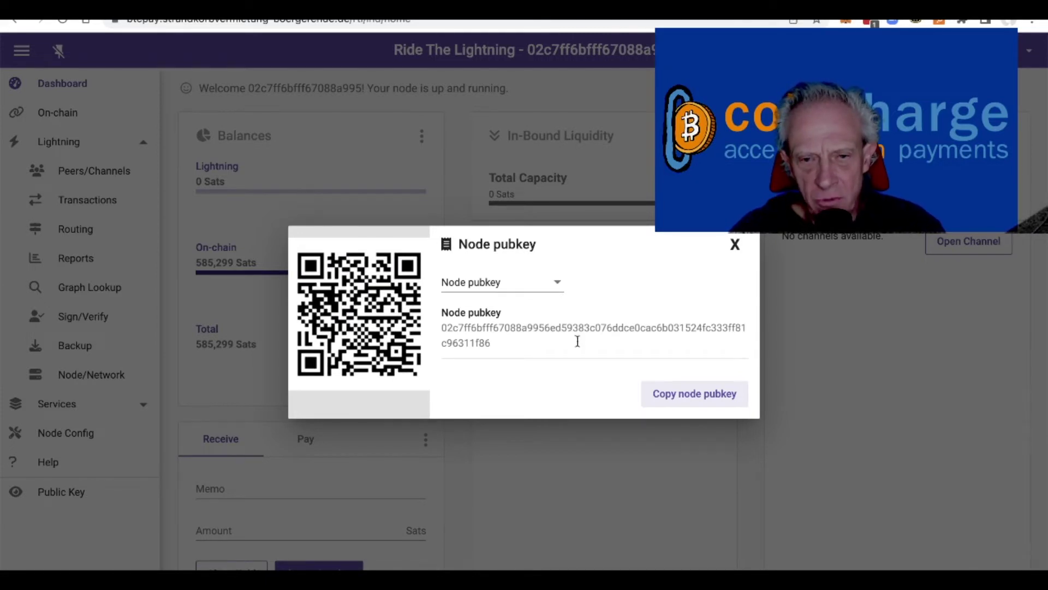
{"action": "left_click", "coordinate": [700, 397]}
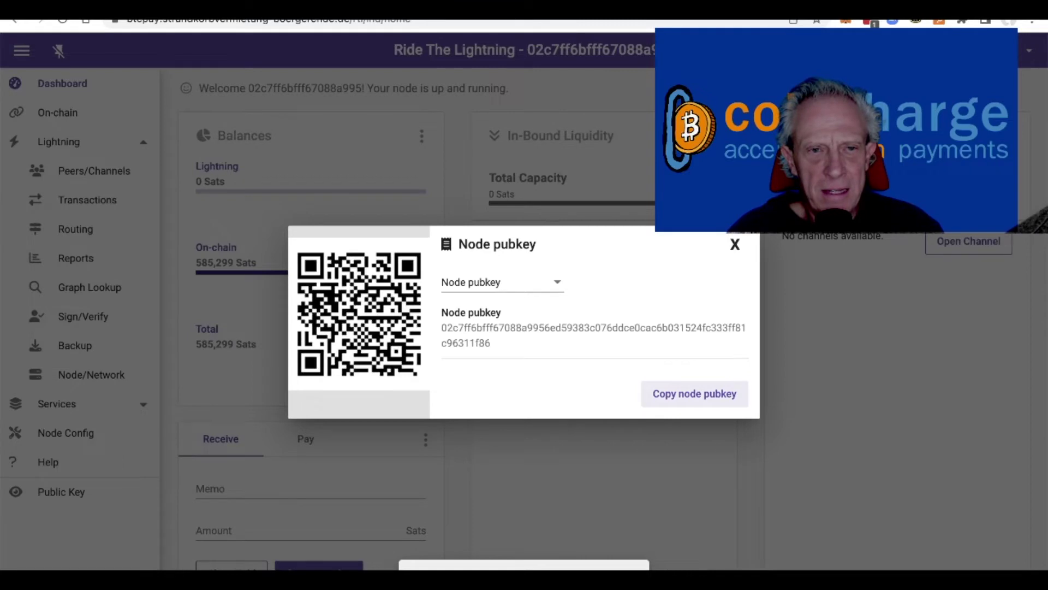
{"action": "key", "text": "ctrl+Tab"}
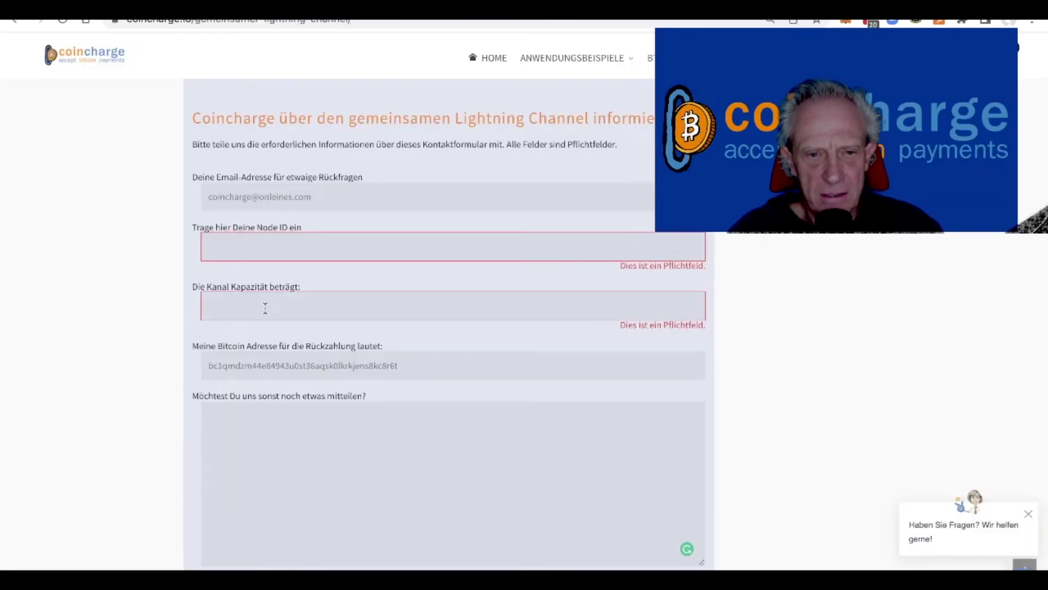
{"action": "left_click", "coordinate": [263, 249]}
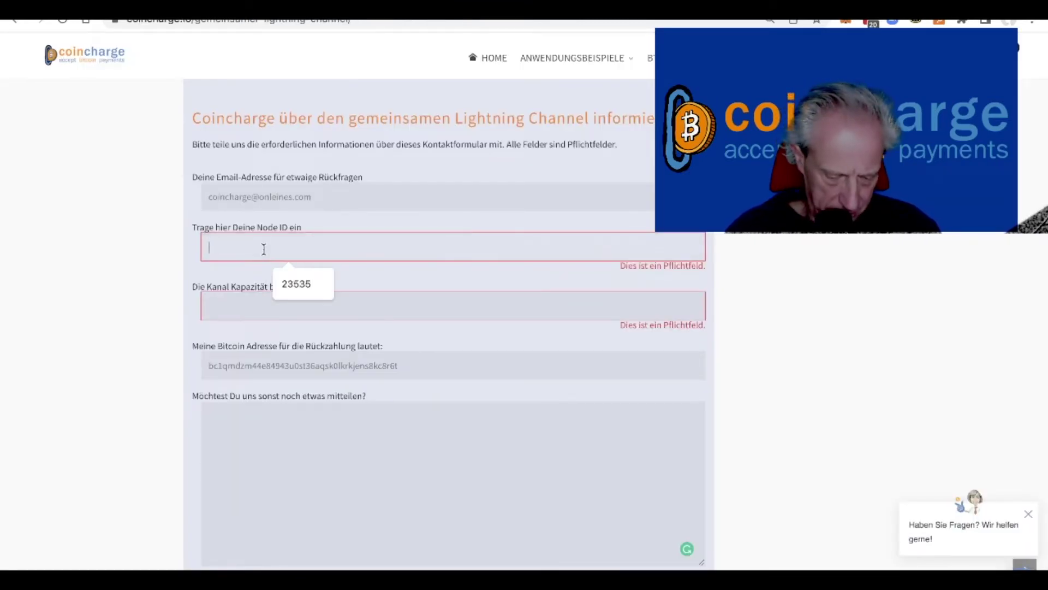
{"action": "key", "text": "ctrl+v"}
{"action": "left_click", "coordinate": [73, 297]}
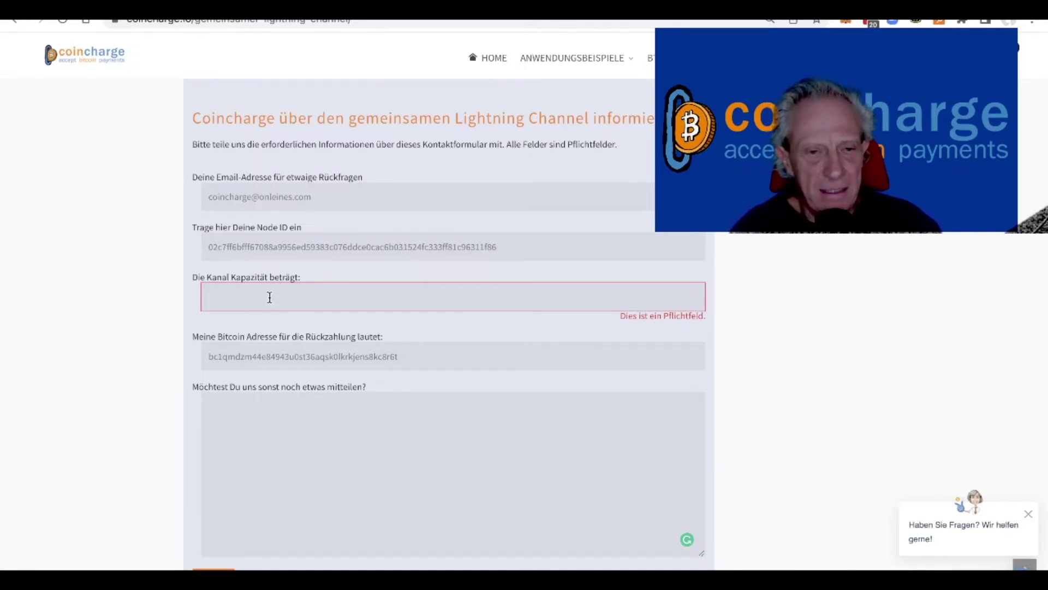
{"action": "left_click", "coordinate": [270, 297]}
{"action": "type", "text": "2000000"}
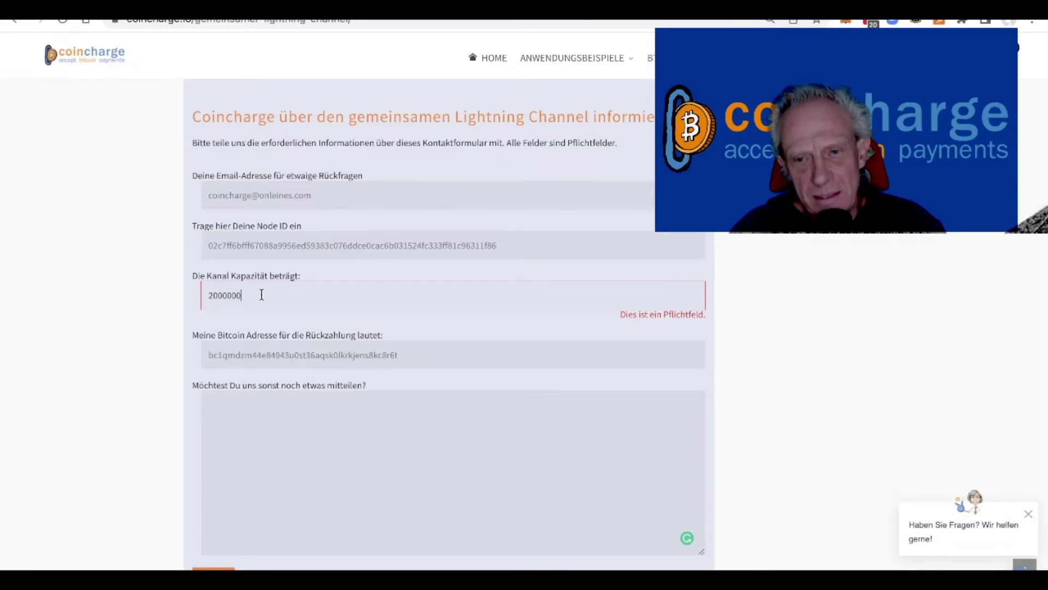
{"action": "key", "text": "Return"}
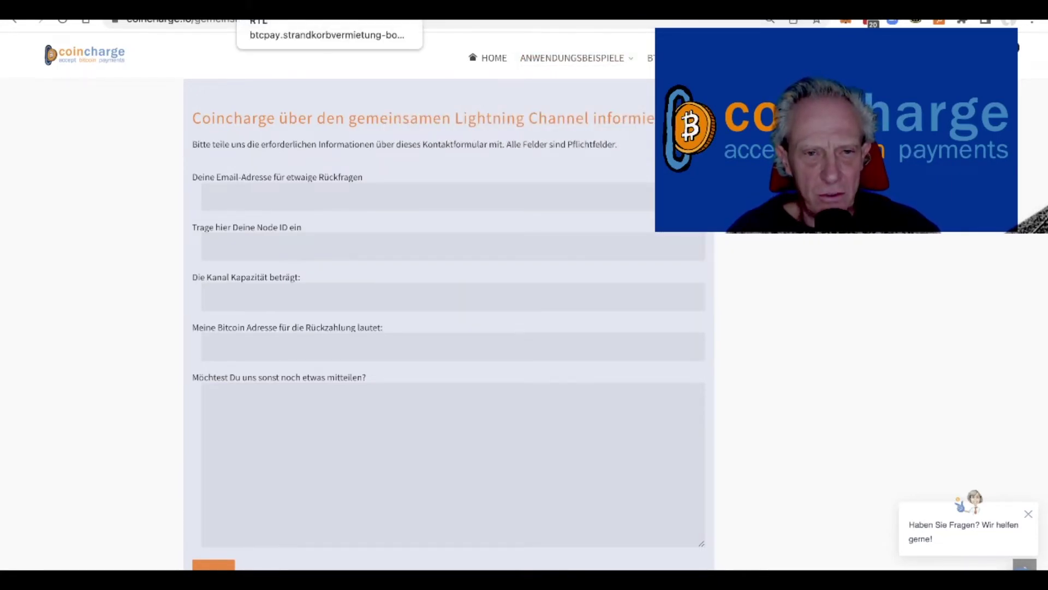
{"action": "left_click", "coordinate": [297, 10]}
Step: Generate a new Bech32 receive address on the On-chain page and copy it
{"action": "left_click", "coordinate": [54, 113]}
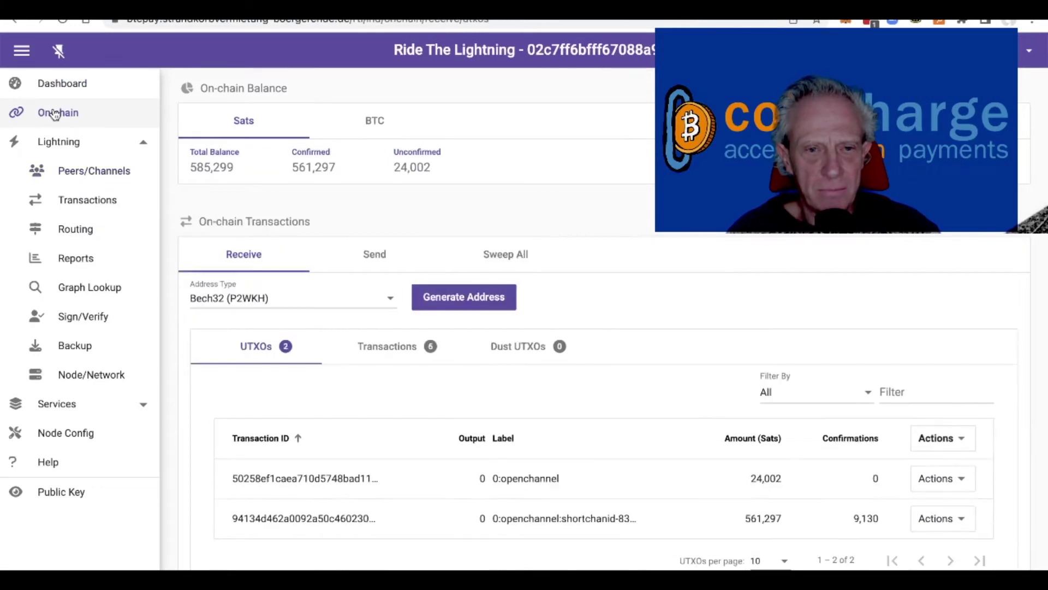
{"action": "left_click", "coordinate": [477, 301]}
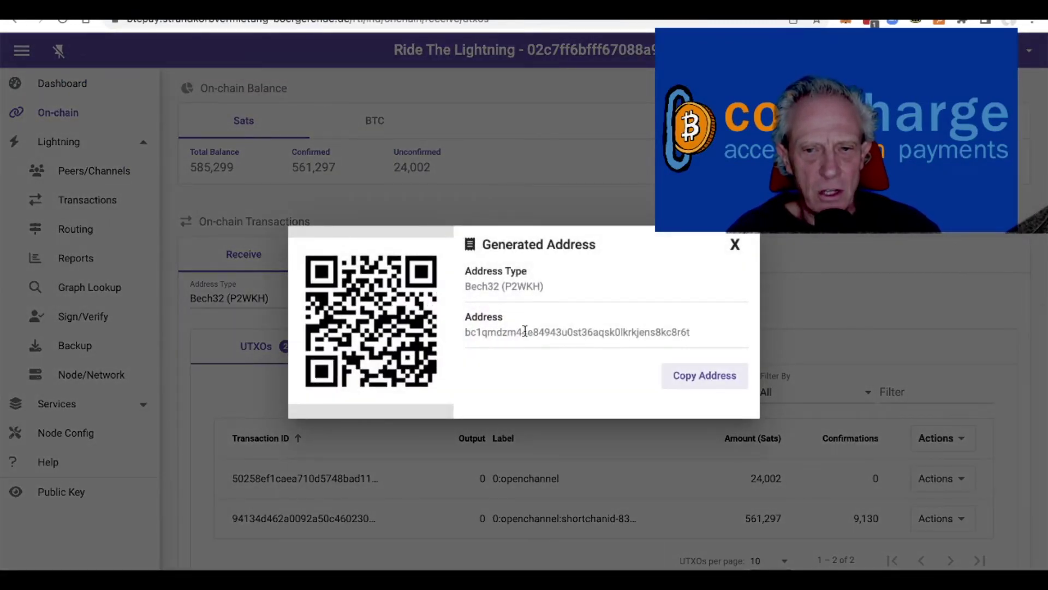
{"action": "left_click", "coordinate": [709, 374]}
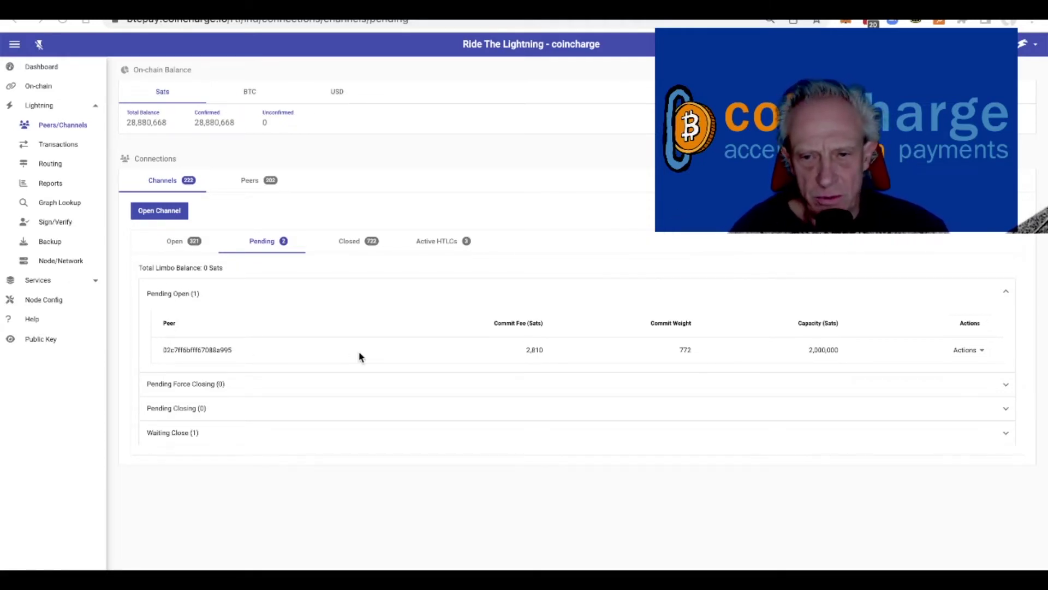
Step: Bring up the form e-mail and set it beside the channel page to compare details
{"action": "key", "text": "super+Tab"}
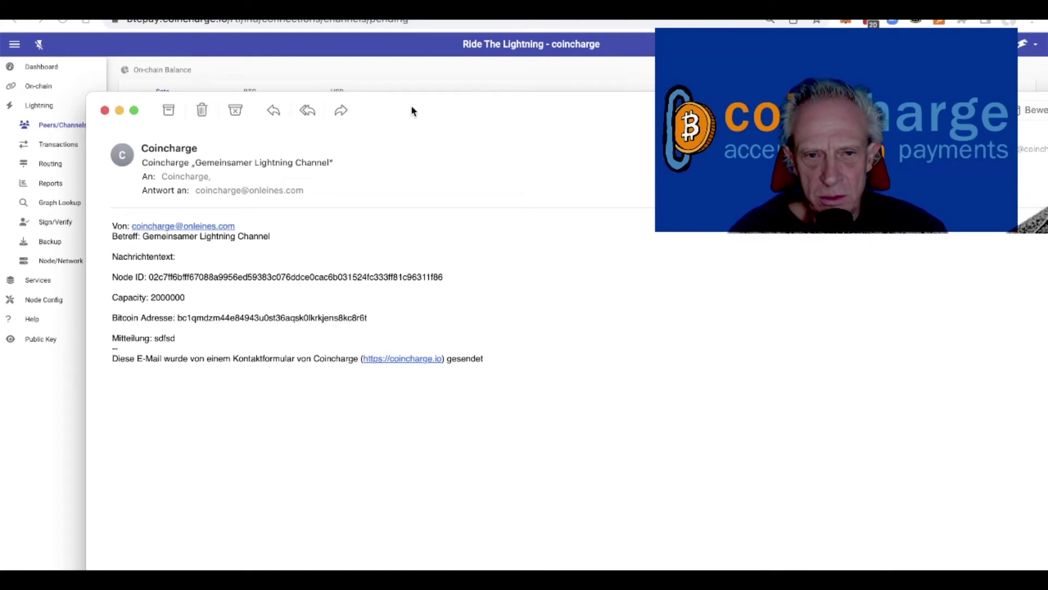
{"action": "left_click_drag", "start_coordinate": [399, 108], "coordinate": [176, 112]}
{"action": "key", "text": "super+Tab"}
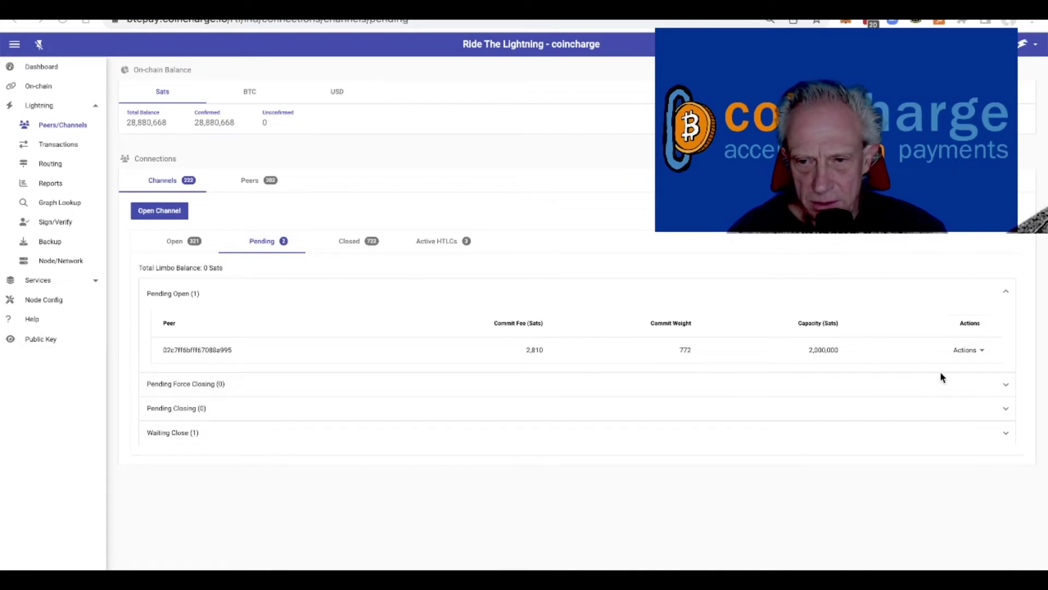
Step: Check the pending 2,000,000-sat channel's options and peer ID, then go to Lightning Transactions
{"action": "left_click", "coordinate": [980, 351]}
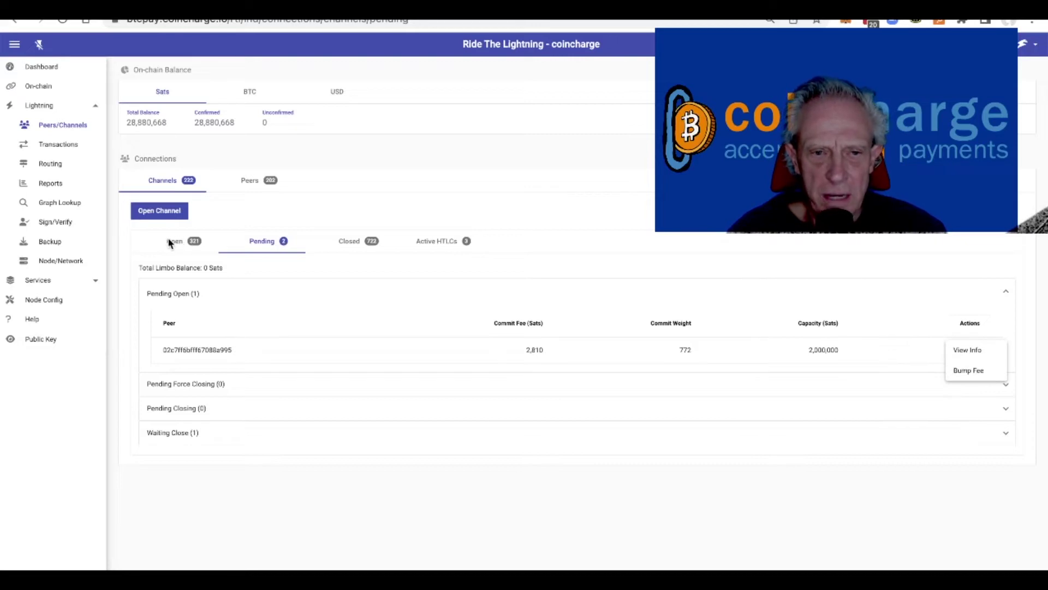
{"action": "left_click", "coordinate": [511, 161]}
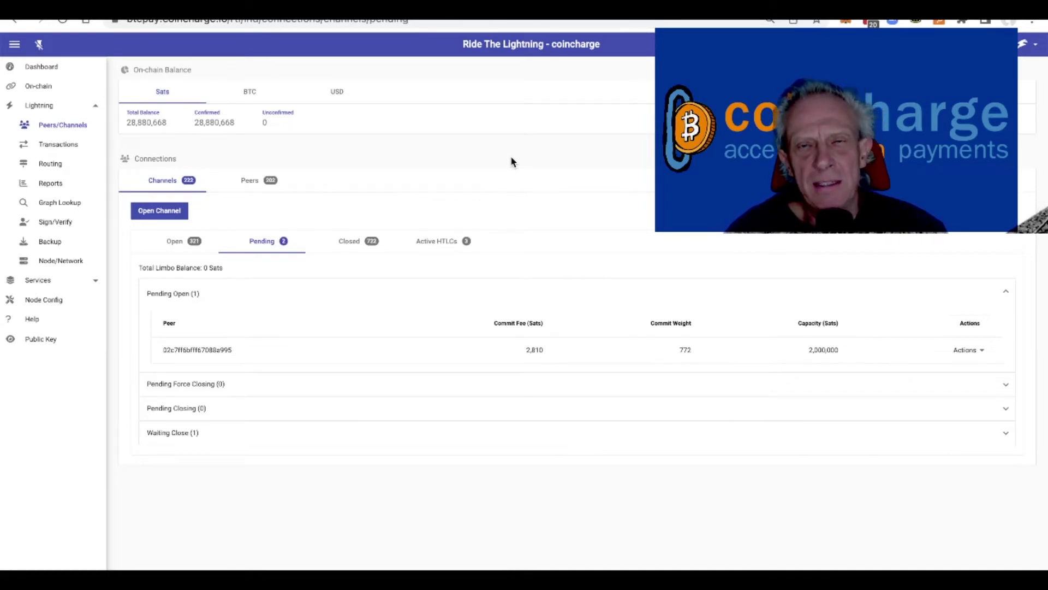
{"action": "double_click", "coordinate": [195, 349]}
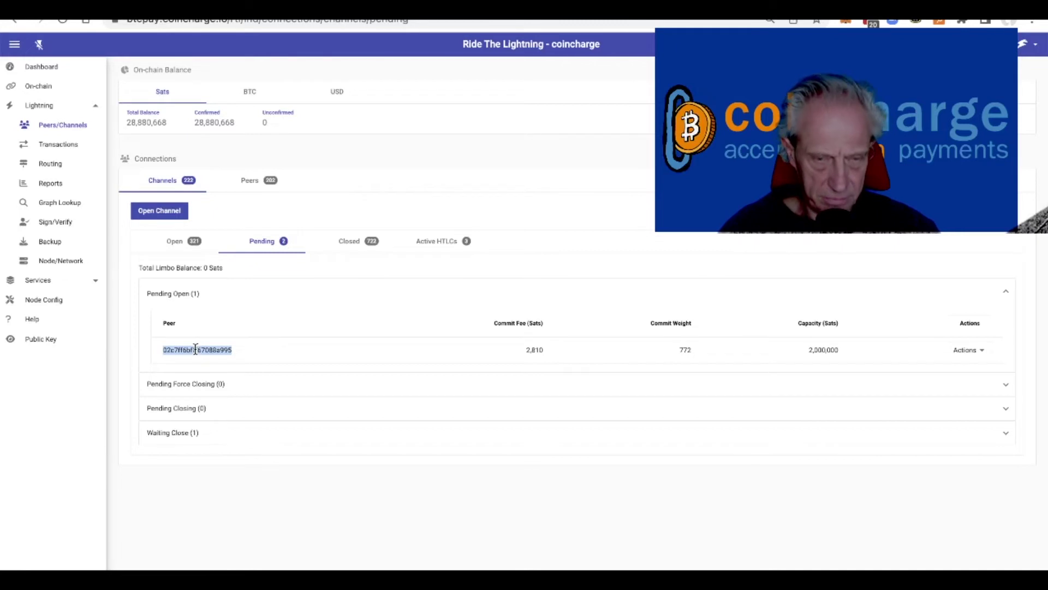
{"action": "left_click", "coordinate": [418, 146]}
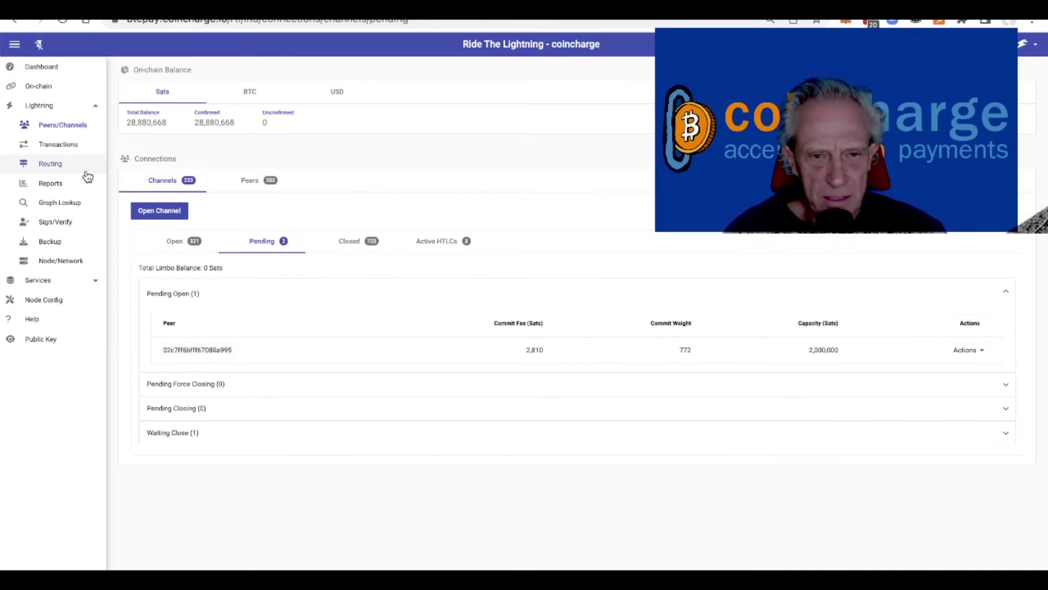
{"action": "left_click", "coordinate": [64, 148]}
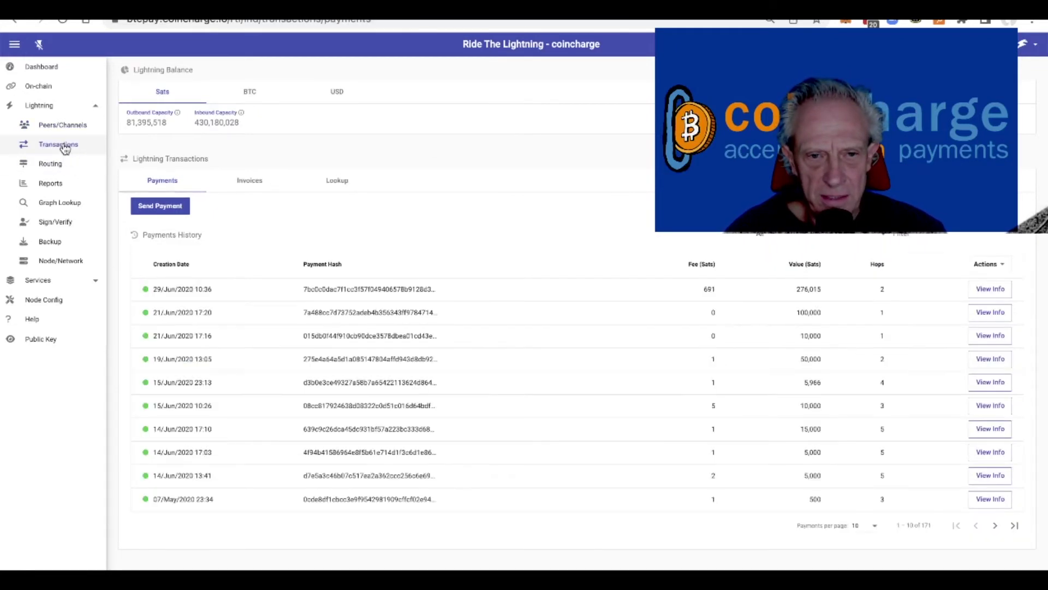
Step: Start a new Lightning invoice with the pasted peer ID memo and a 1,000,000-sat amount
{"action": "left_click", "coordinate": [251, 185]}
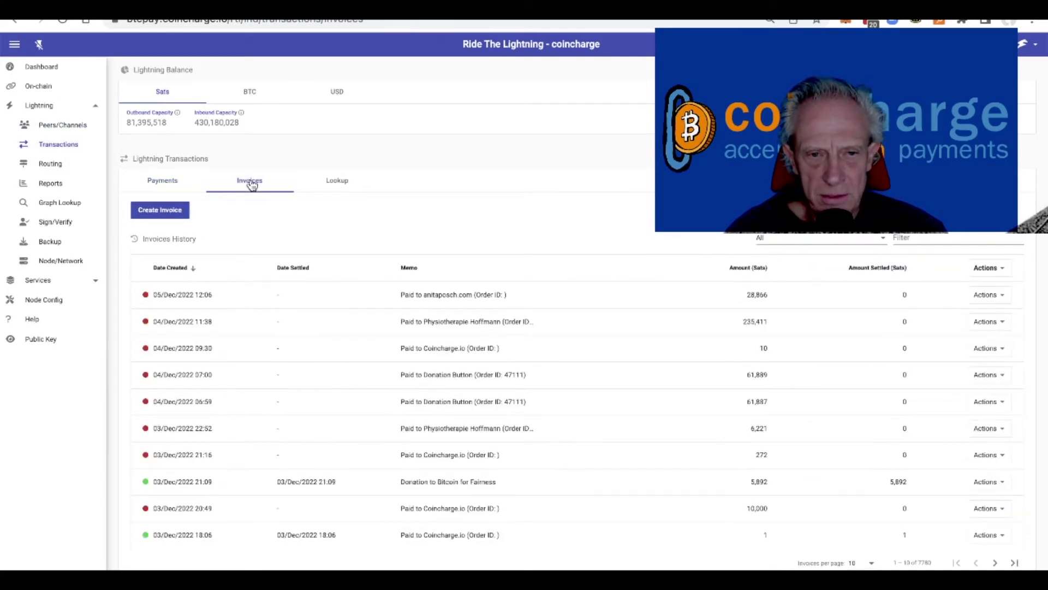
{"action": "left_click", "coordinate": [164, 210]}
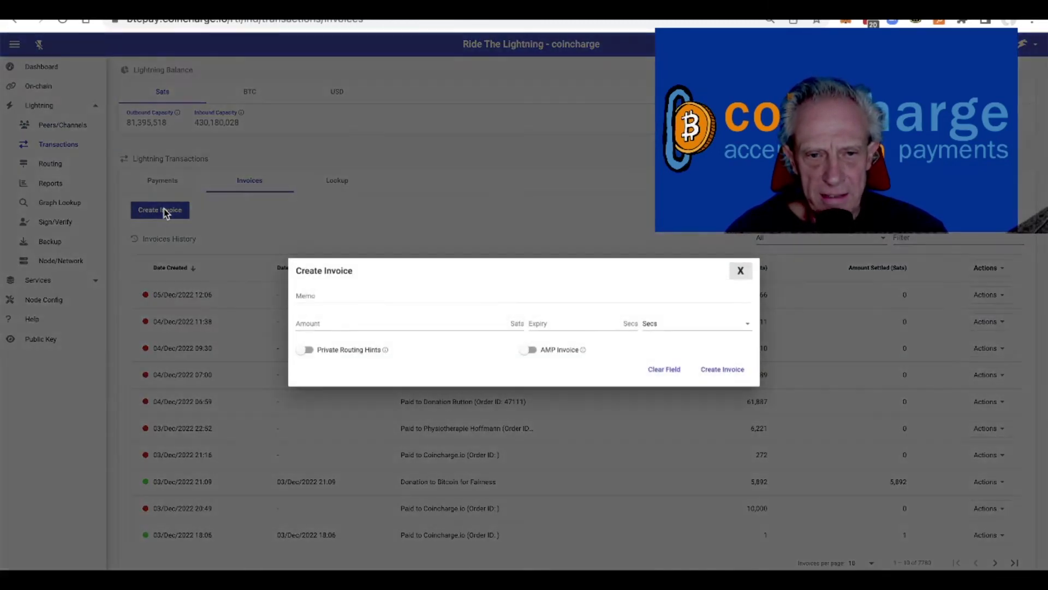
{"action": "type", "text": "02c7ff6bfff67088a995 an coincharge"}
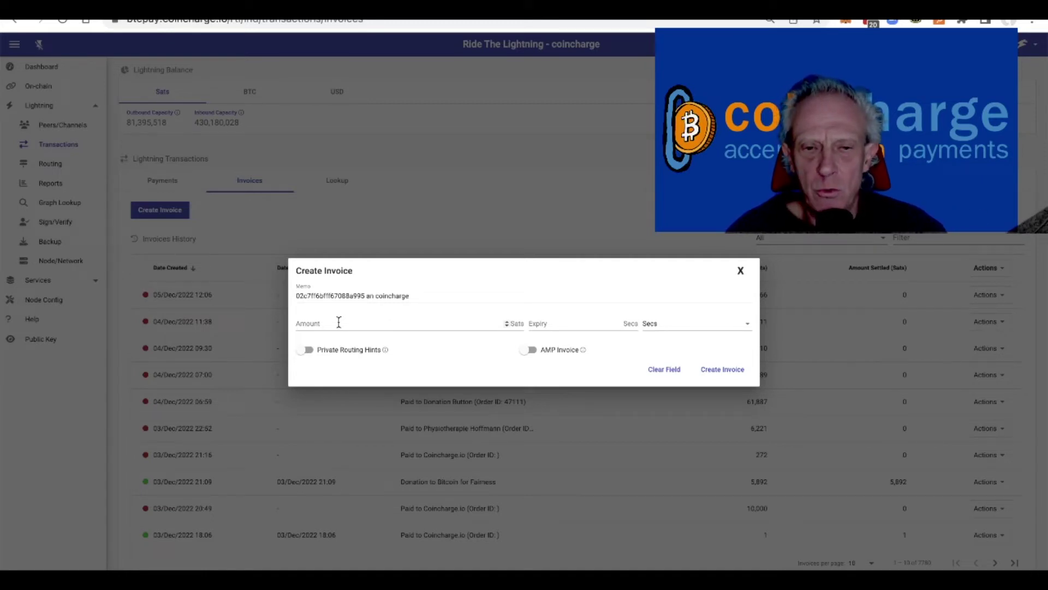
{"action": "left_click", "coordinate": [339, 322]}
{"action": "type", "text": "1000"}
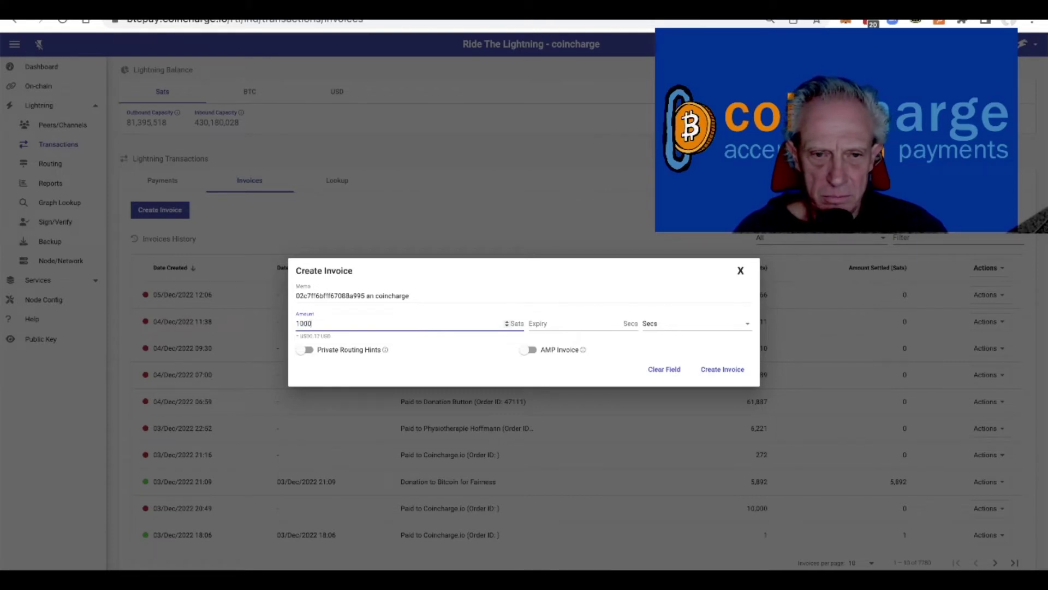
{"action": "type", "text": "000"}
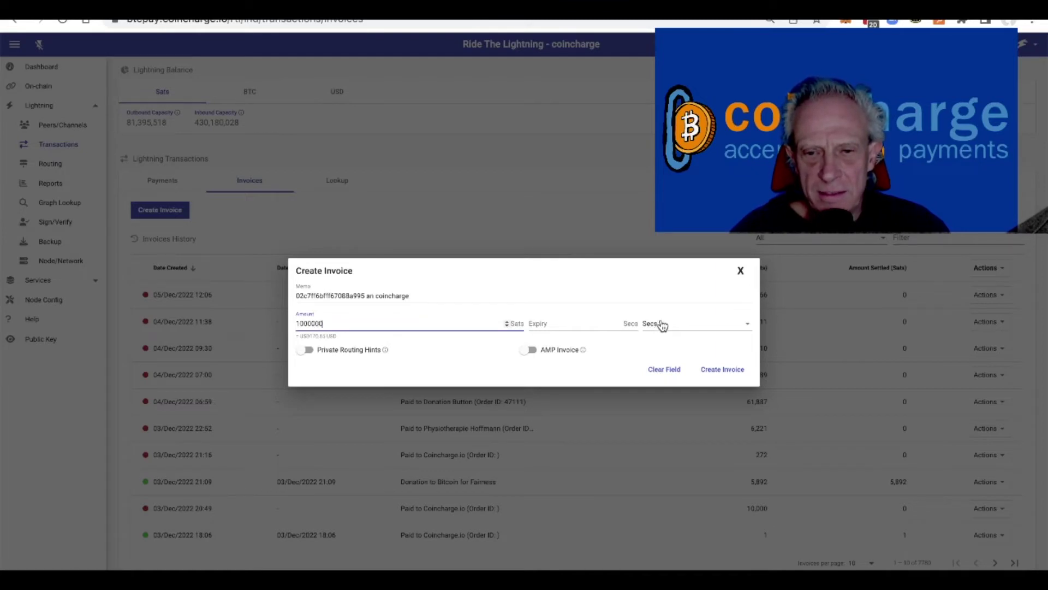
Step: Set the invoice expiry to 7 Days and create the invoice
{"action": "left_click", "coordinate": [663, 325]}
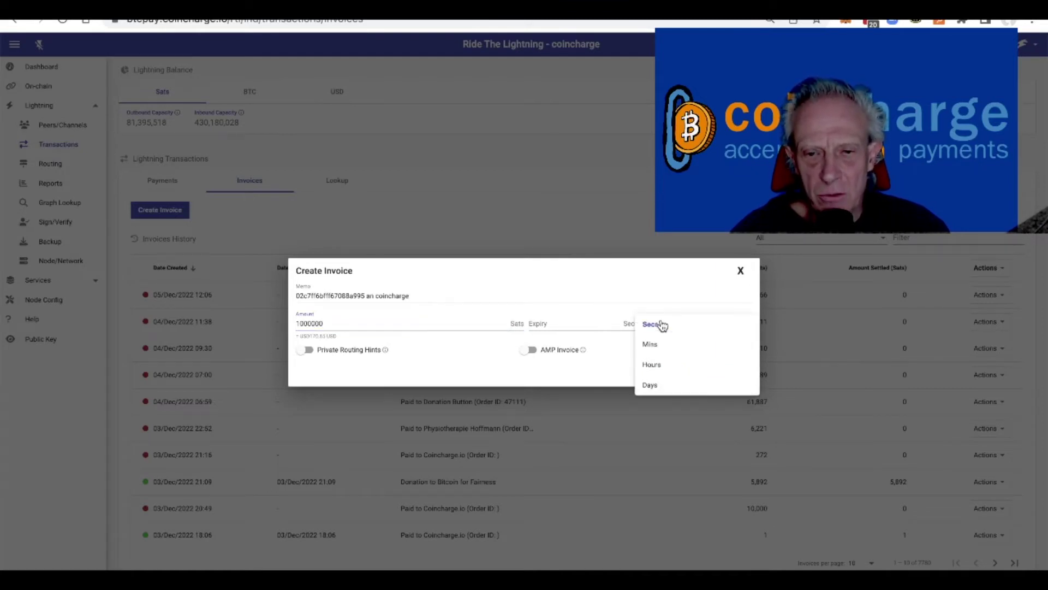
{"action": "left_click", "coordinate": [651, 386]}
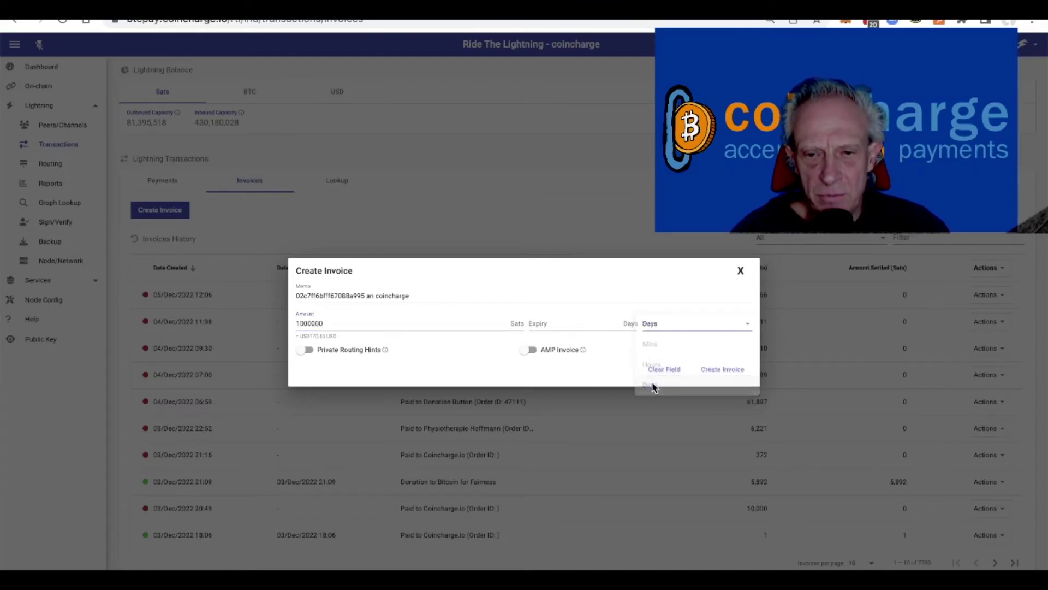
{"action": "left_click", "coordinate": [550, 321]}
{"action": "type", "text": "7"}
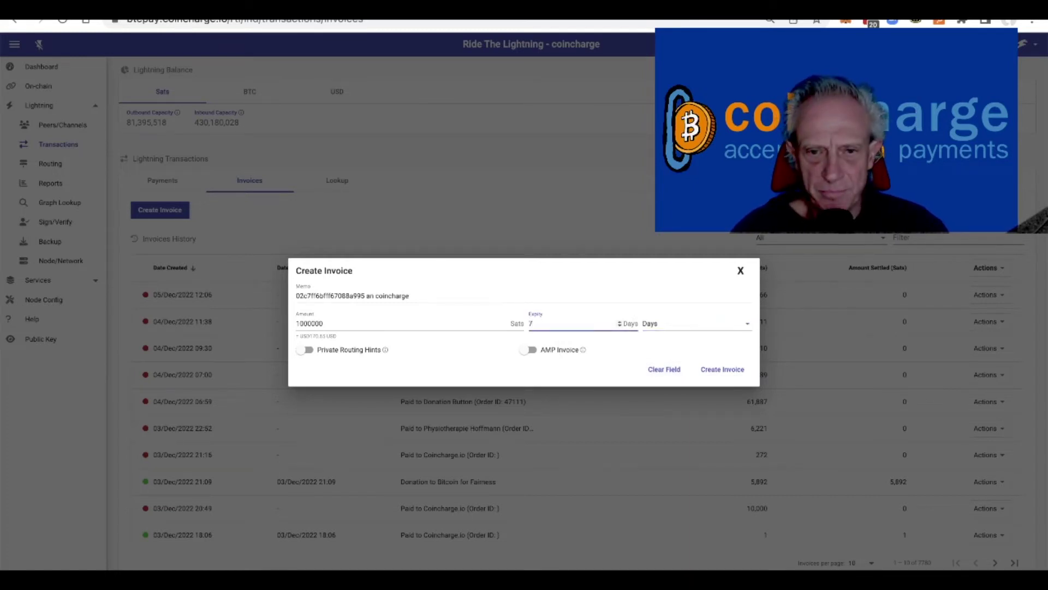
{"action": "left_click", "coordinate": [526, 261]}
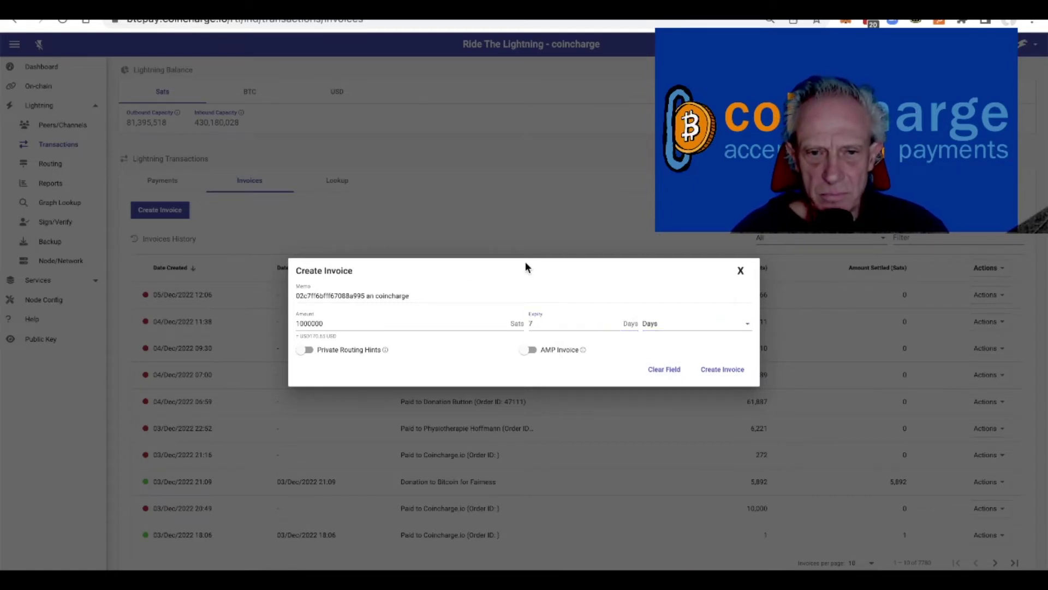
{"action": "left_click", "coordinate": [728, 370]}
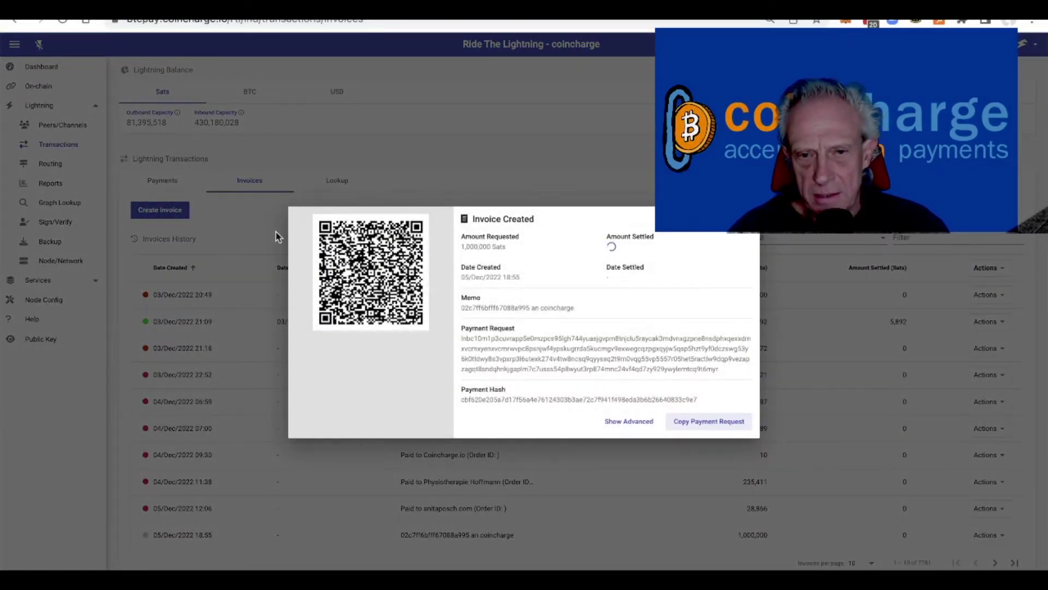
Step: Copy the invoice's payment request and send it in the Mail reply
{"action": "left_click", "coordinate": [718, 425]}
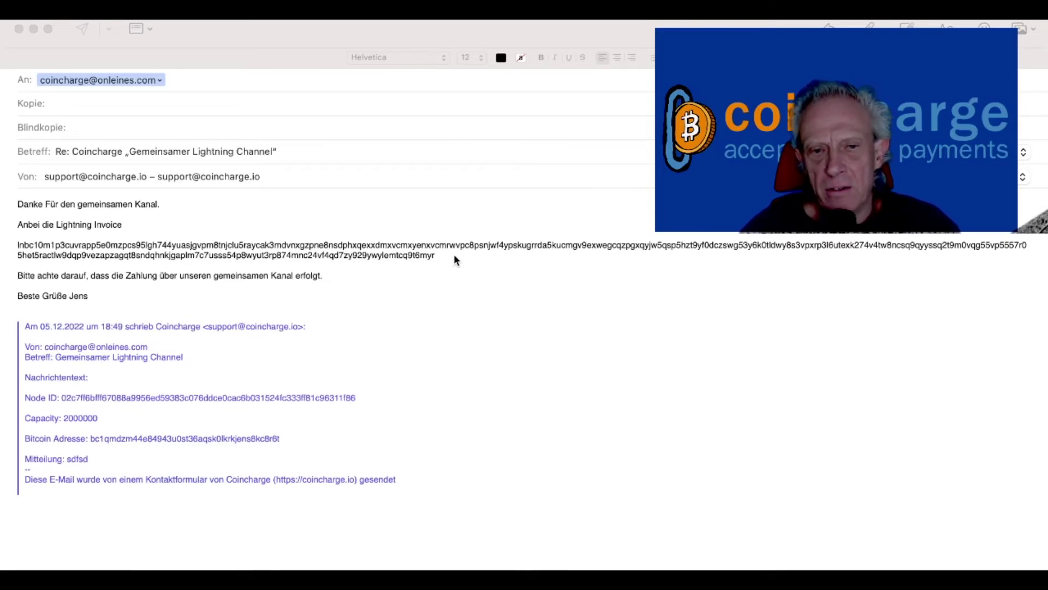
{"action": "left_click", "coordinate": [155, 303]}
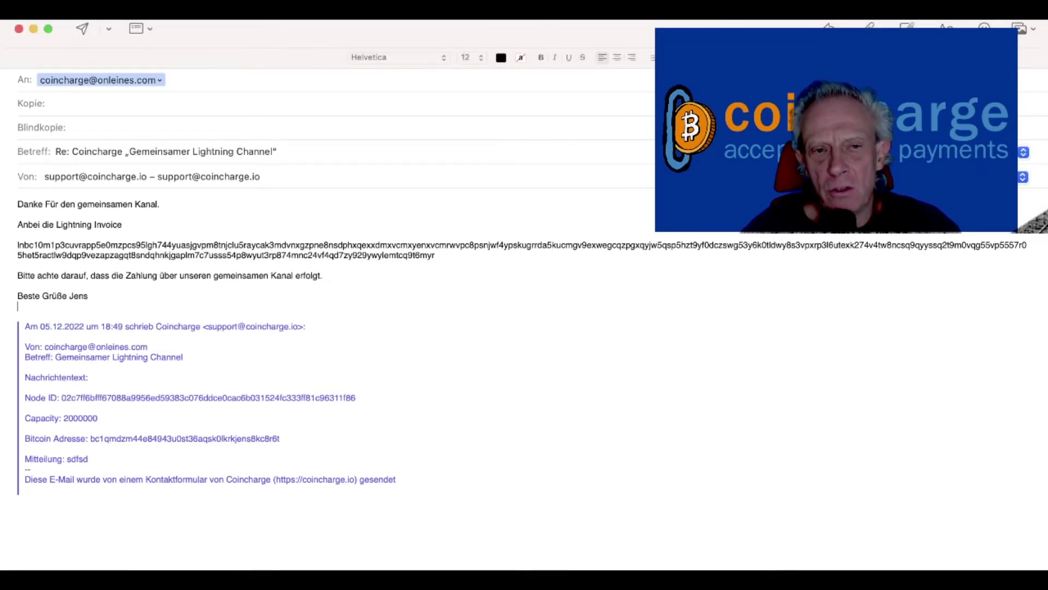
{"action": "left_click", "coordinate": [82, 30]}
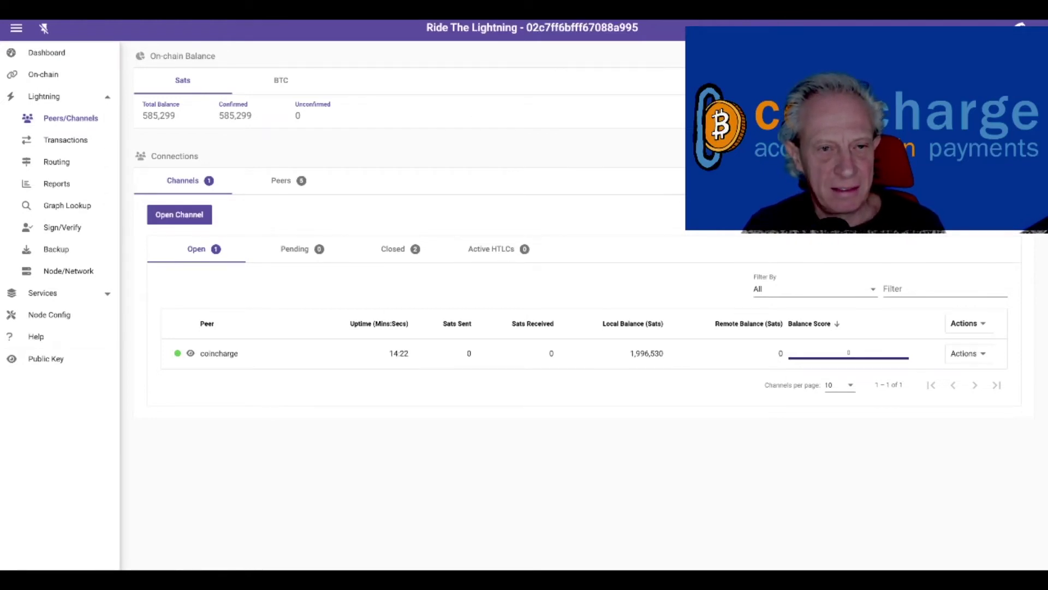
Step: Exit full screen, tile the two node windows side by side, and bring up the invoice e-mail
{"action": "key", "text": "F11"}
{"action": "key", "text": "super+Left"}
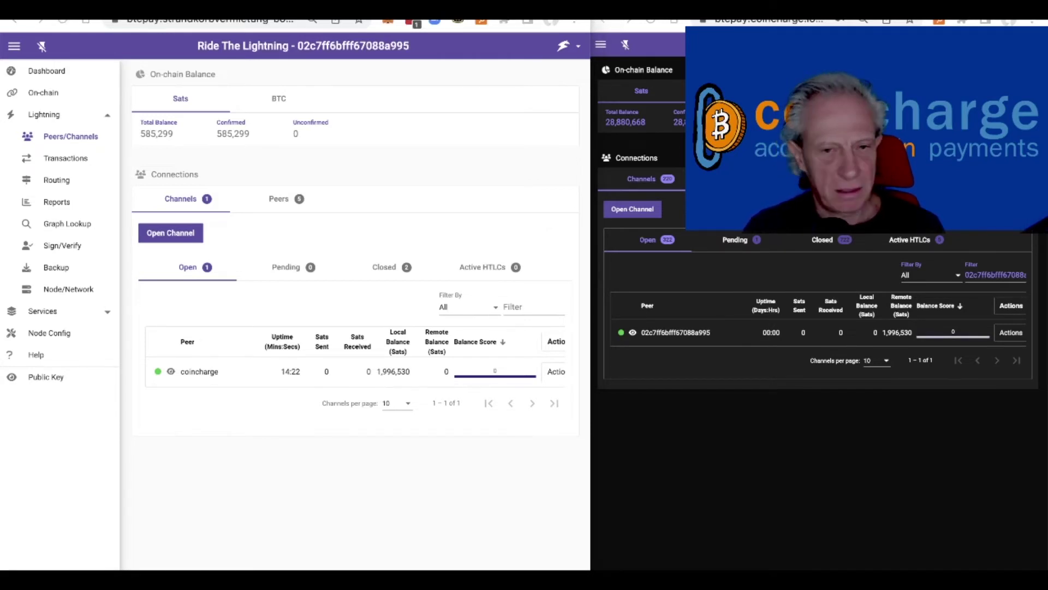
{"action": "key", "text": "super+Tab"}
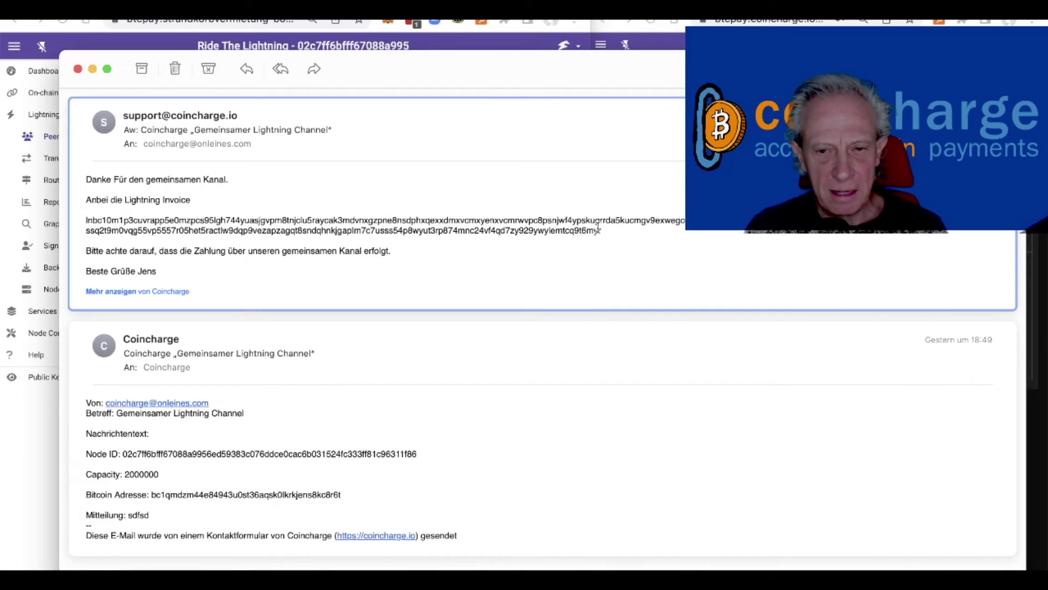
Step: Copy the Lightning invoice string from the e-mail and close the Mail window
{"action": "left_click_drag", "start_coordinate": [603, 231], "coordinate": [83, 220]}
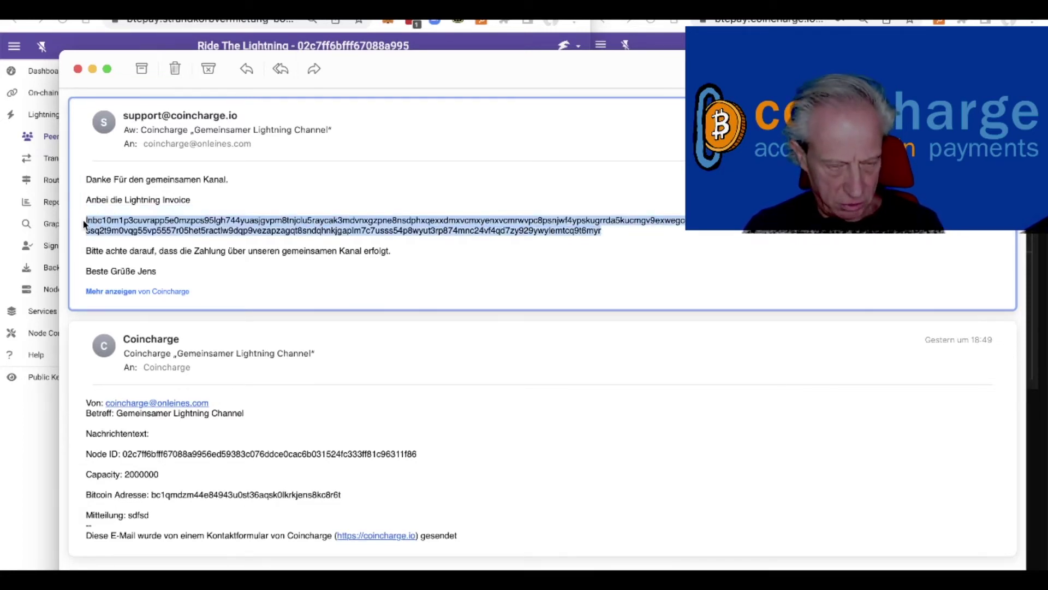
{"action": "left_click", "coordinate": [92, 68]}
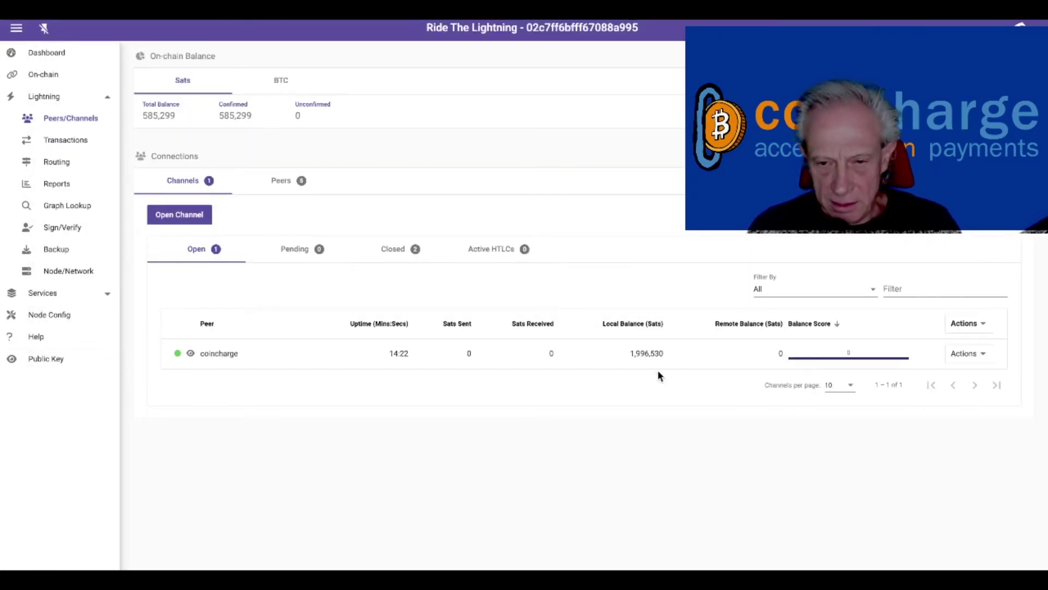
Step: Pay the pasted 1,000,000-sat invoice with coincharge set as the first outgoing channel
{"action": "left_click", "coordinate": [75, 141]}
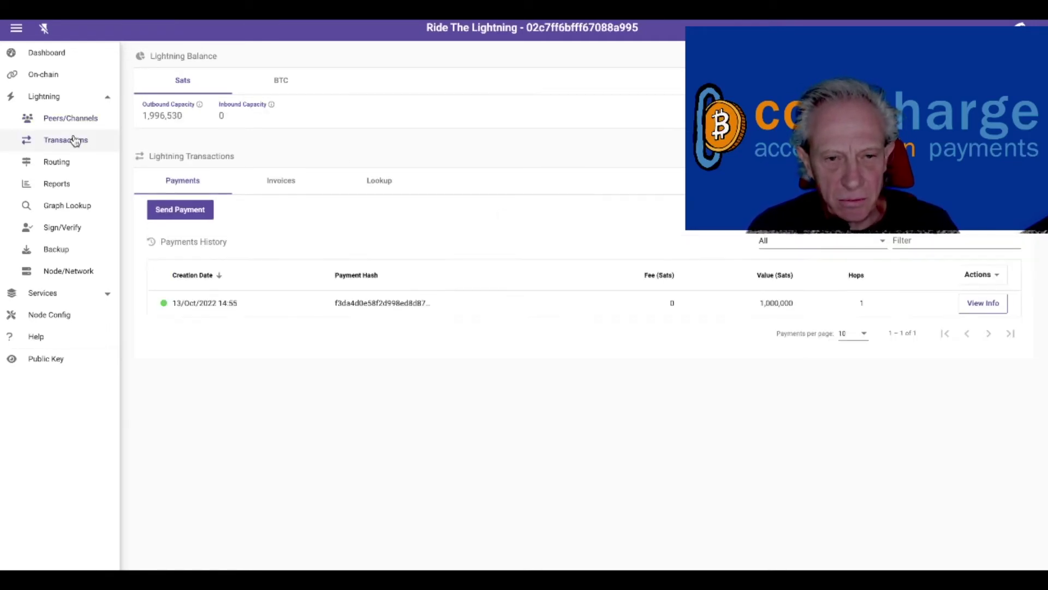
{"action": "left_click", "coordinate": [181, 211]}
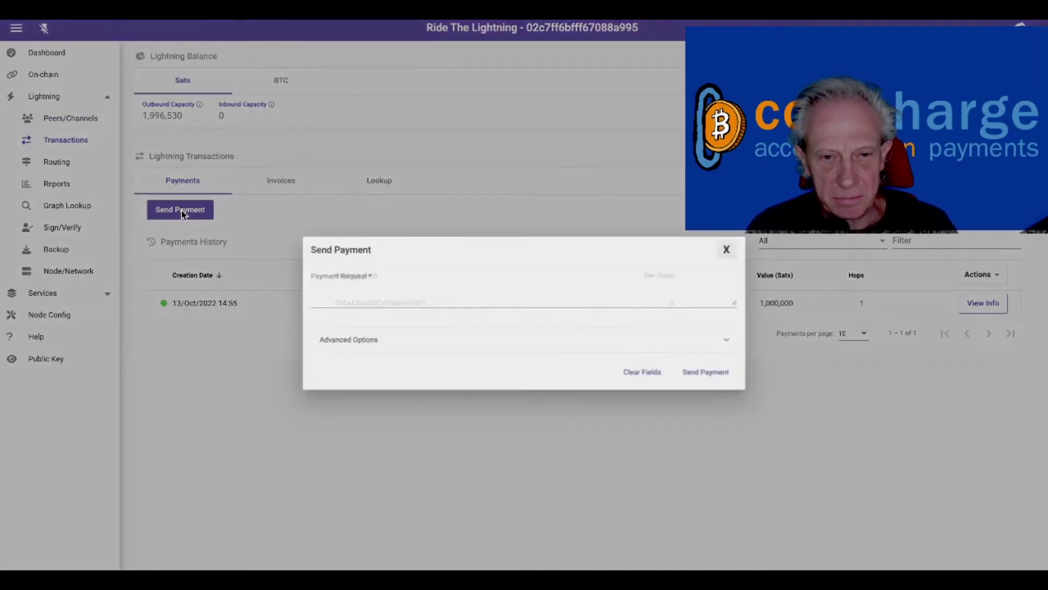
{"action": "key", "text": "ctrl+v"}
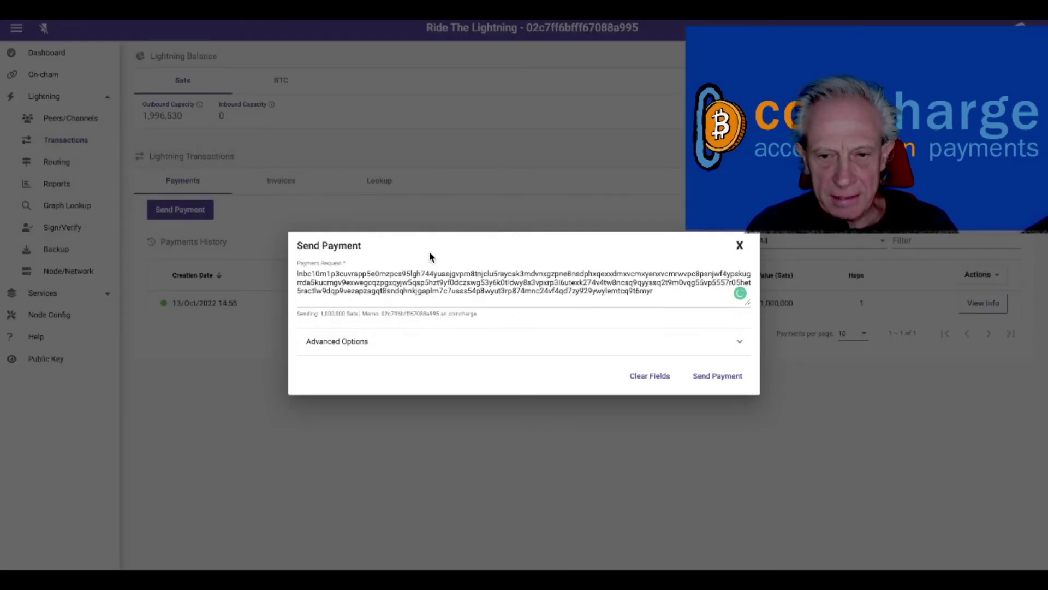
{"action": "left_click", "coordinate": [467, 344]}
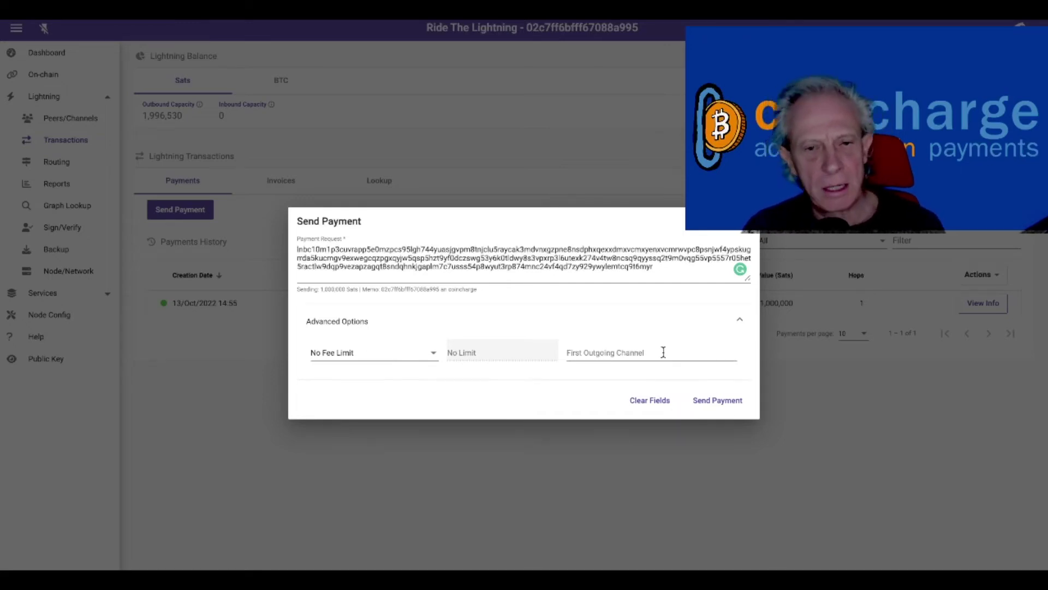
{"action": "left_click", "coordinate": [663, 352]}
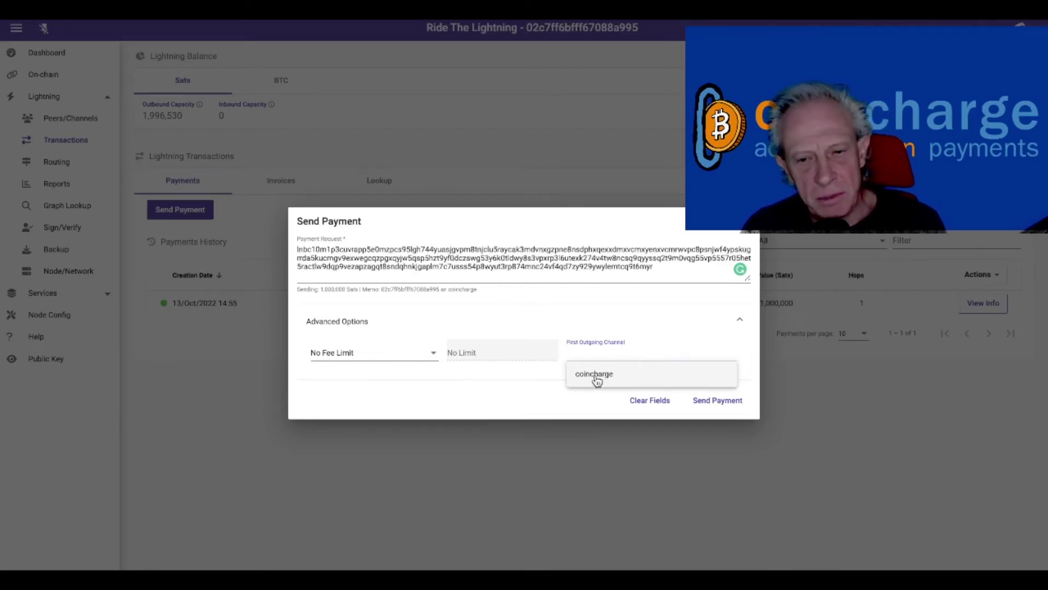
{"action": "left_click", "coordinate": [597, 381]}
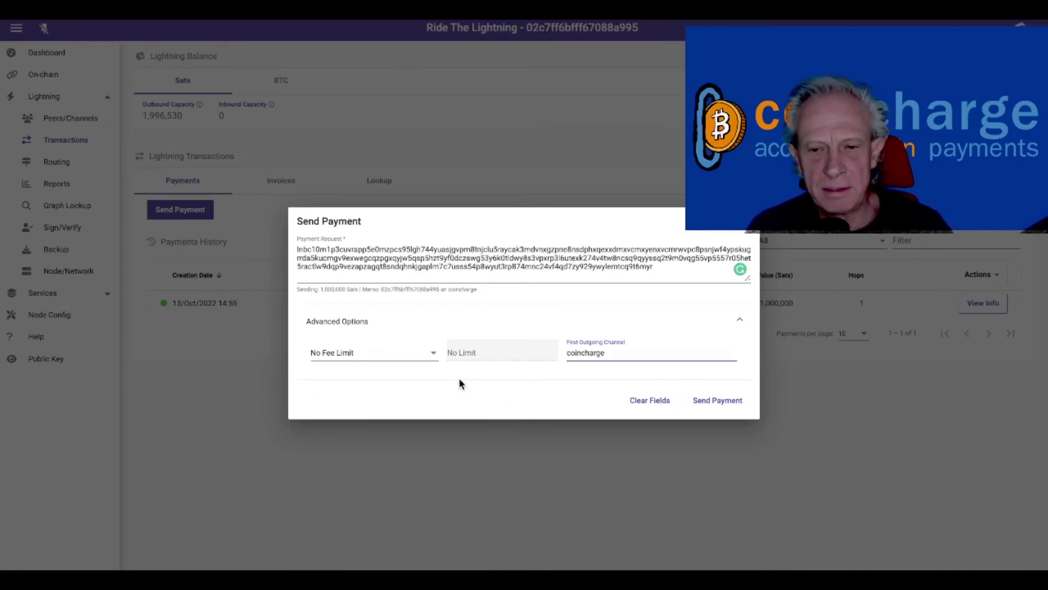
{"action": "left_click", "coordinate": [718, 400]}
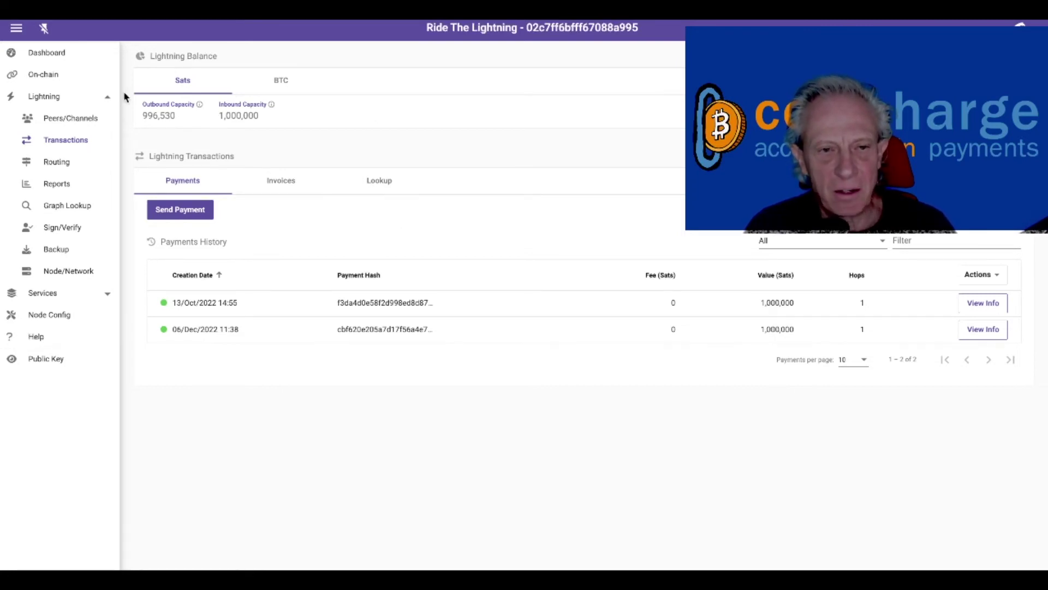
Step: Return to Peers/Channels and tile the customer and coincharge node windows side by side
{"action": "left_click", "coordinate": [79, 119]}
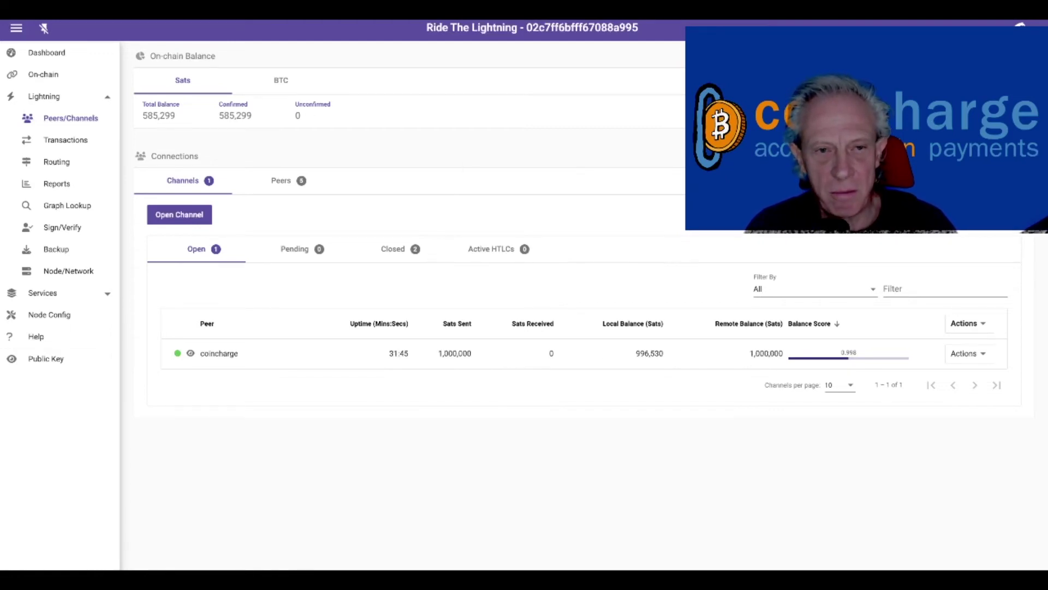
{"action": "mouse_move", "coordinate": [524, 20]}
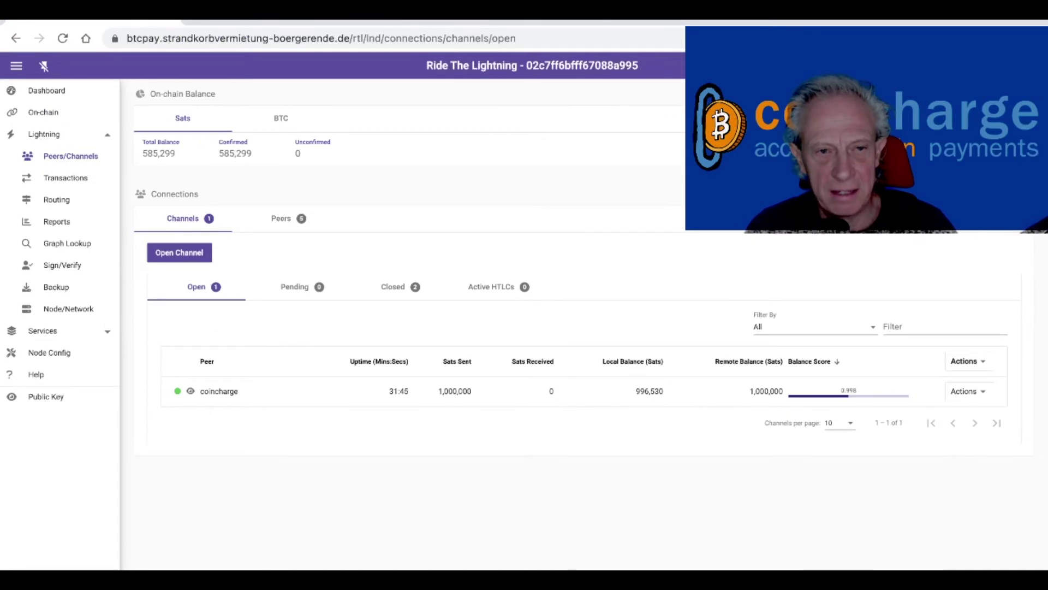
{"action": "key", "text": "ctrl+Right"}
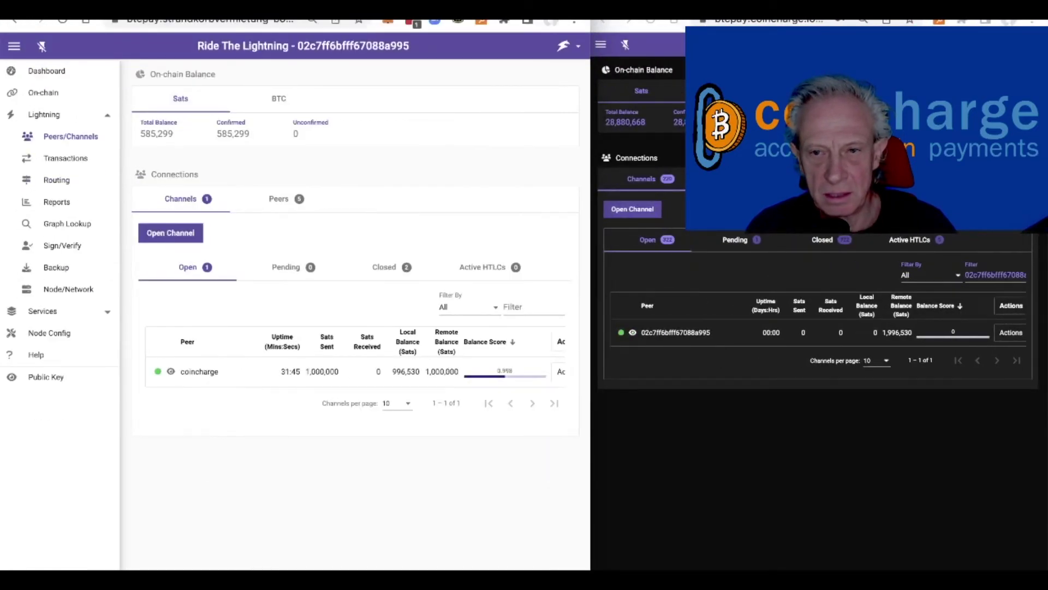
Step: Maximize coincharge's node window to check the channel, then switch to the invoice e-mail reply
{"action": "double_click", "coordinate": [651, 24]}
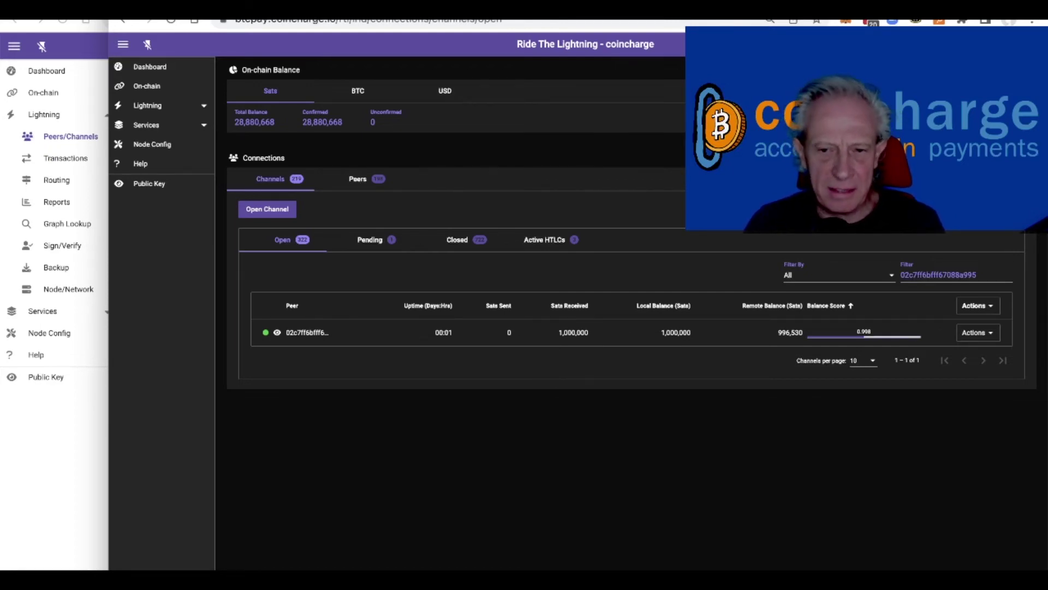
{"action": "key", "text": "super+Tab"}
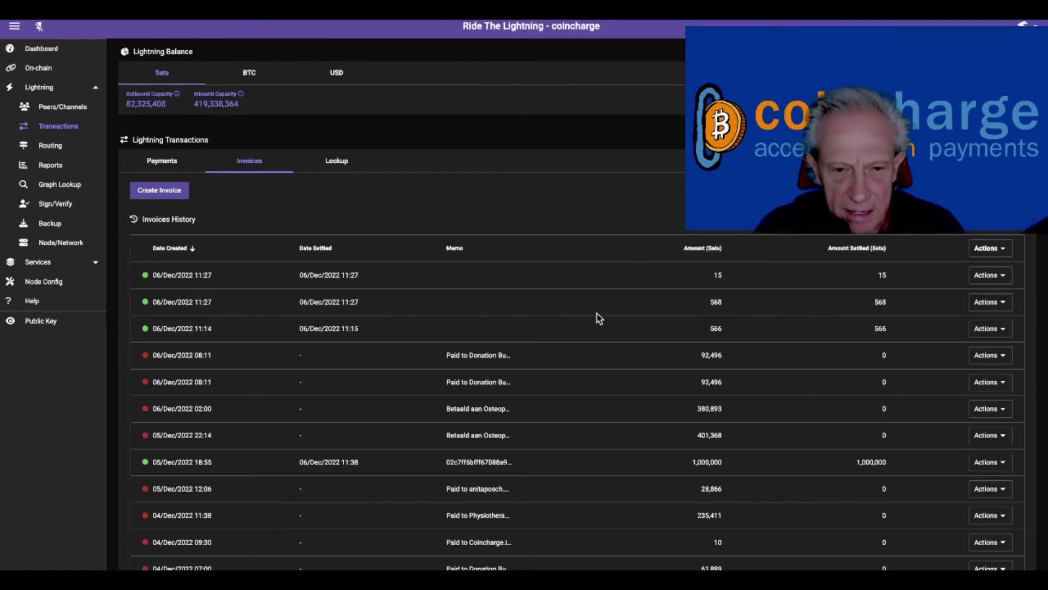
Step: Review the settled 1,000,000-sat 05/Dec 18:55 invoice's details, then go to the On-chain page
{"action": "scroll", "coordinate": [596, 316], "scroll_direction": "down", "scroll_amount": 2}
{"action": "scroll", "coordinate": [597, 316], "scroll_direction": "down", "scroll_amount": 2}
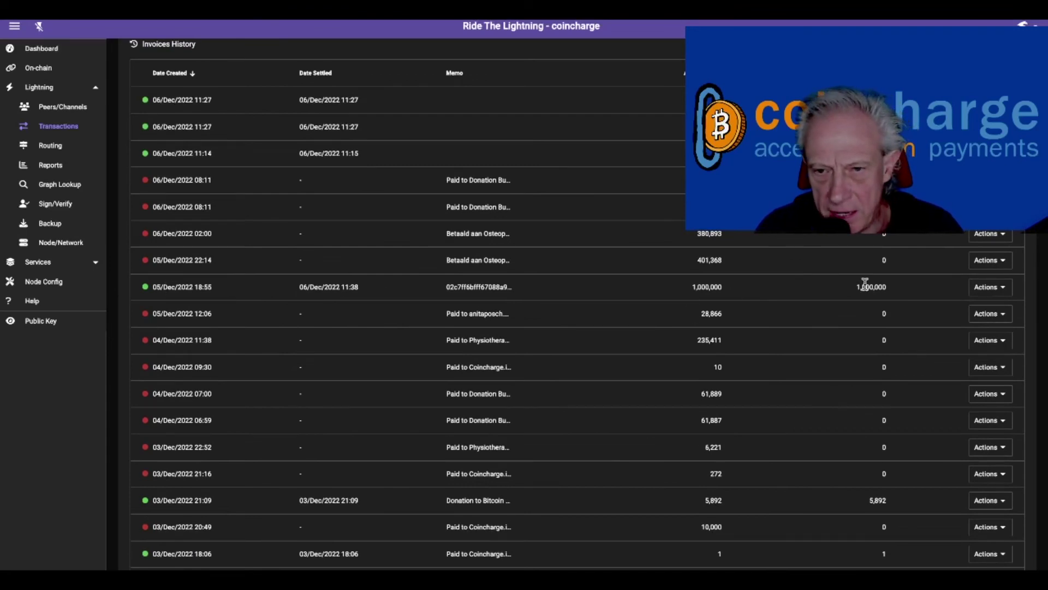
{"action": "left_click", "coordinate": [1000, 287]}
{"action": "left_click", "coordinate": [1001, 288]}
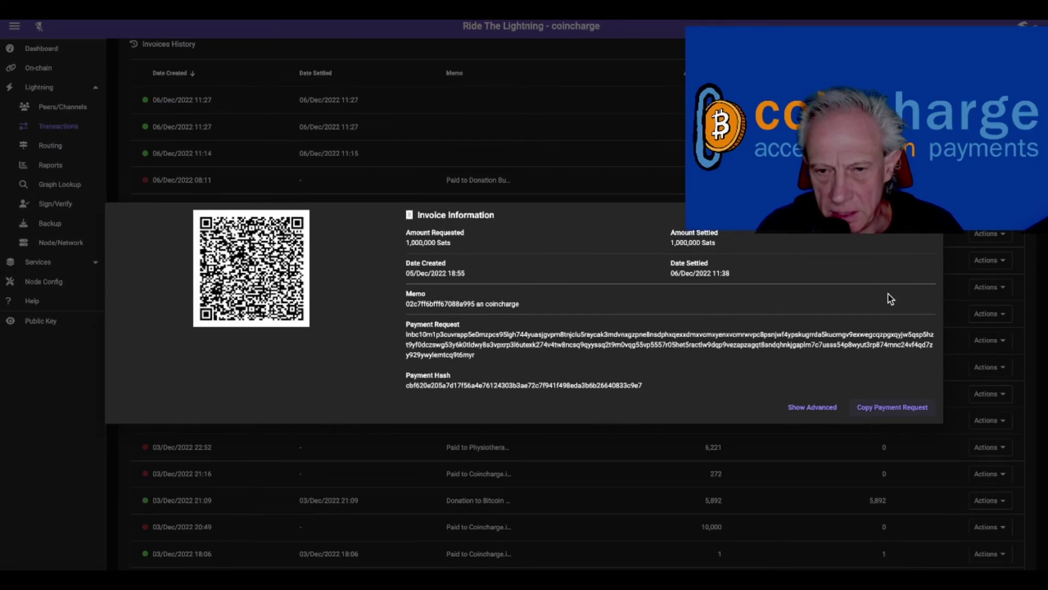
{"action": "left_click", "coordinate": [893, 407]}
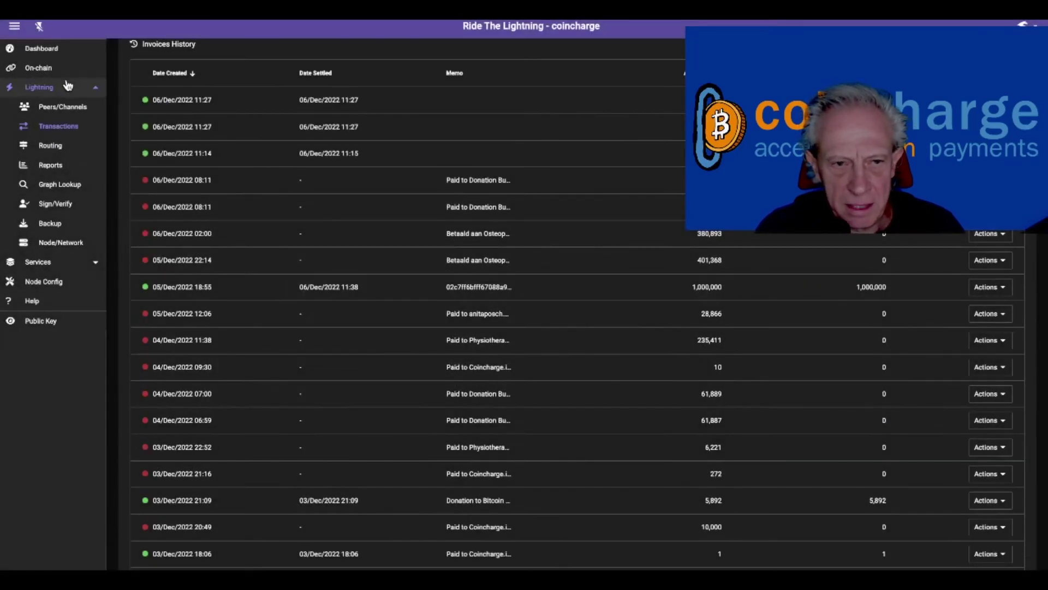
{"action": "left_click", "coordinate": [52, 69]}
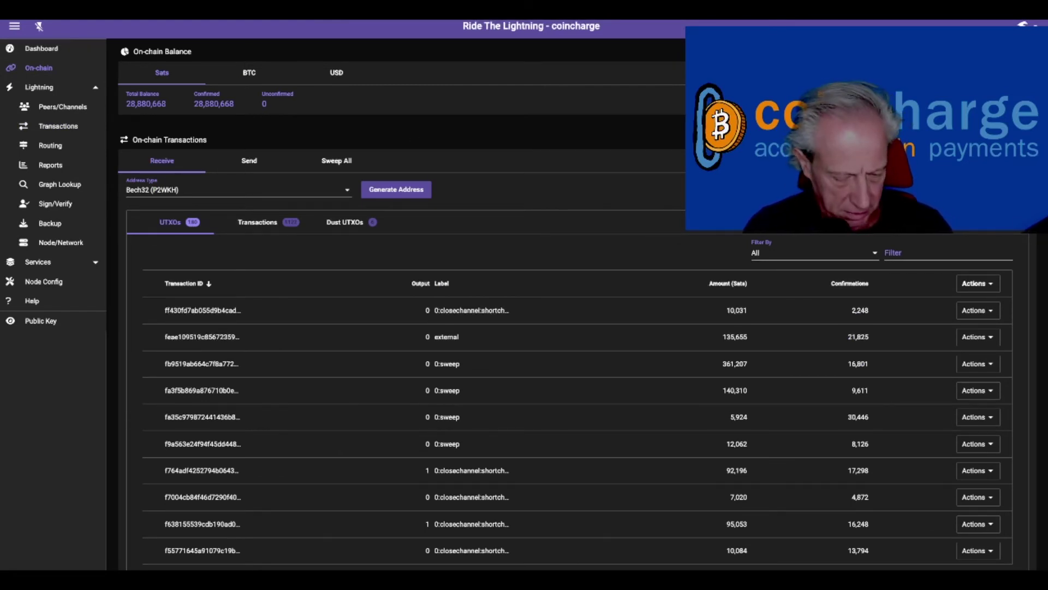
Step: Send 1,000,000 sats on-chain to the pasted address at a 20 sat/vB fee
{"action": "left_click", "coordinate": [250, 163]}
{"action": "left_click", "coordinate": [148, 185]}
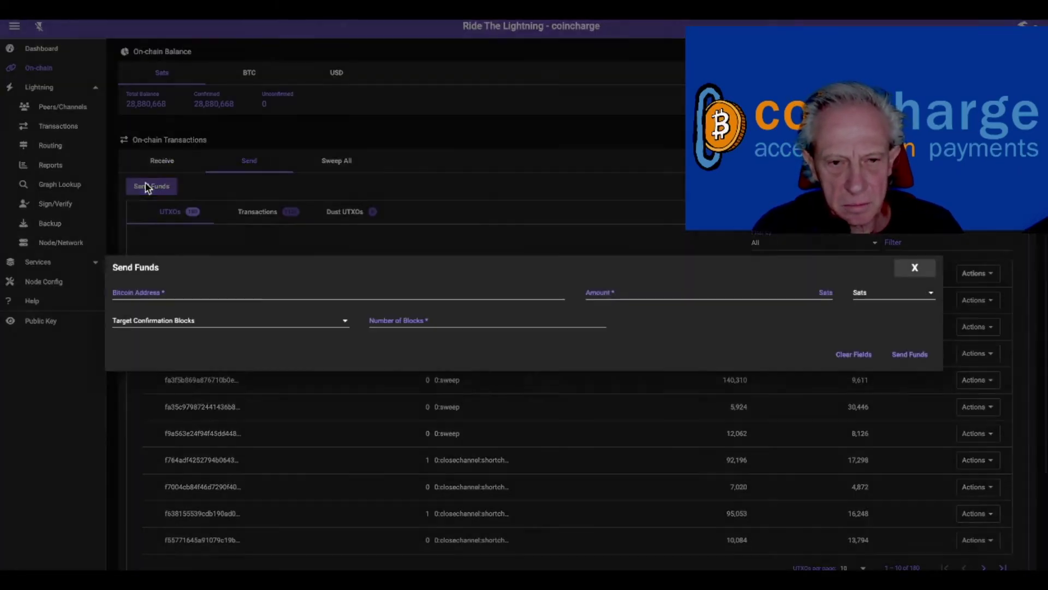
{"action": "left_click", "coordinate": [291, 293]}
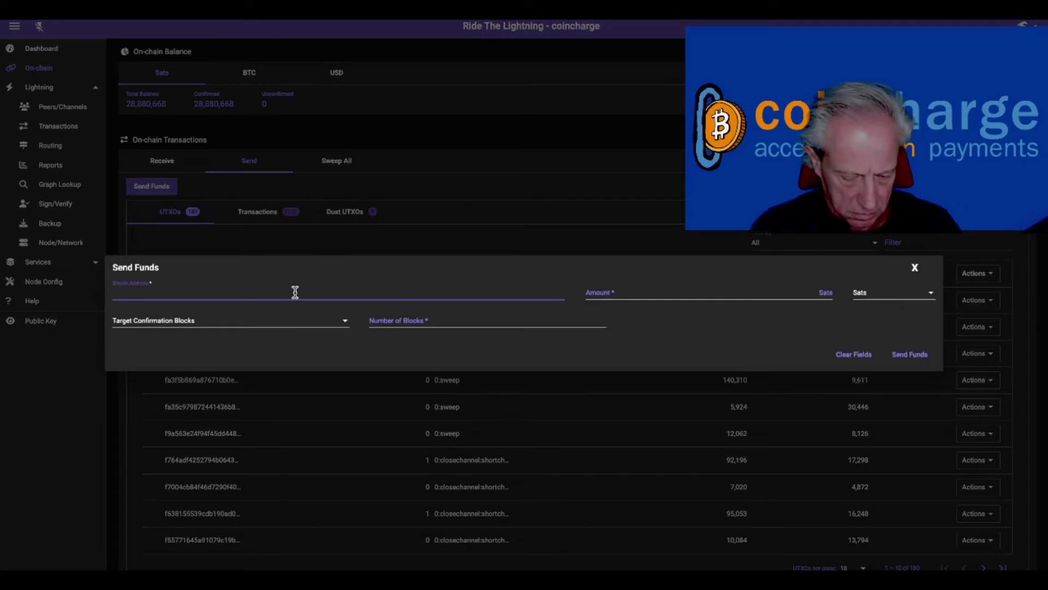
{"action": "type", "text": "bc1qmdzm44e84943u0st36aqsk0lrkjens8kc8r6t"}
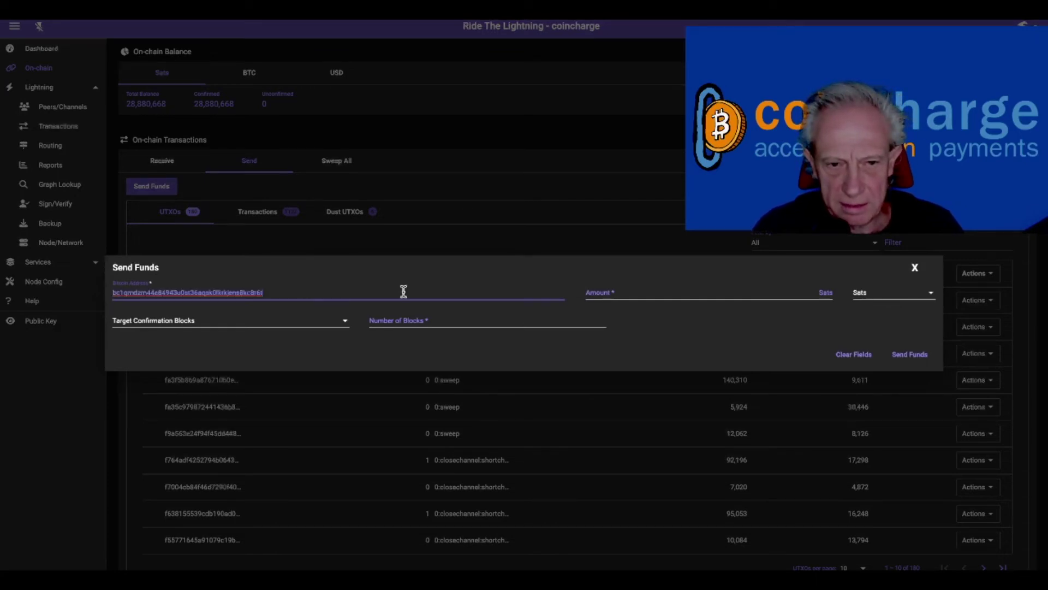
{"action": "left_click", "coordinate": [662, 295]}
{"action": "type", "text": "1"}
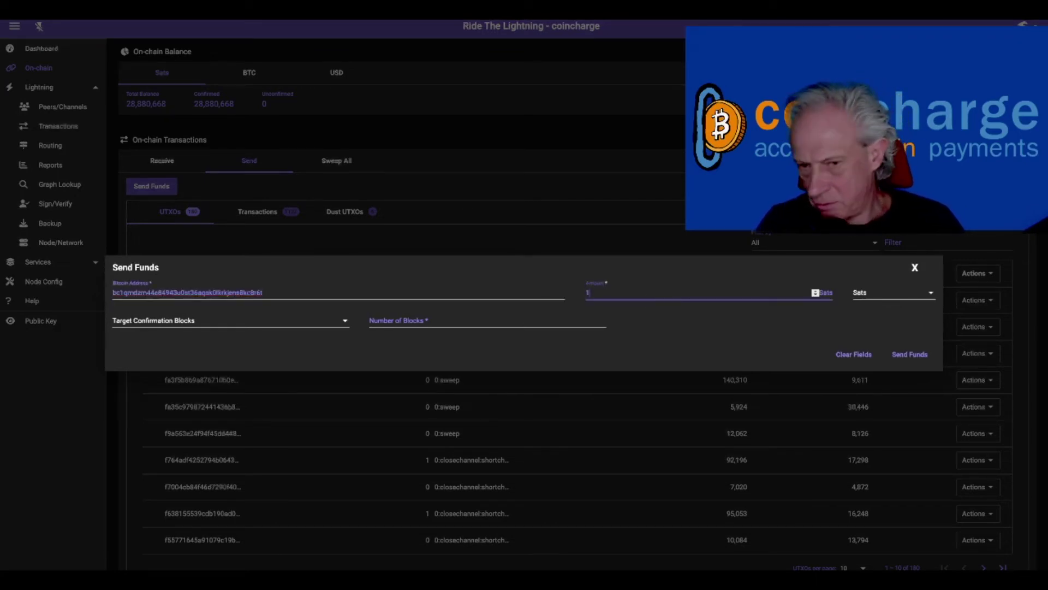
{"action": "type", "text": "000000"}
{"action": "left_click", "coordinate": [425, 320]}
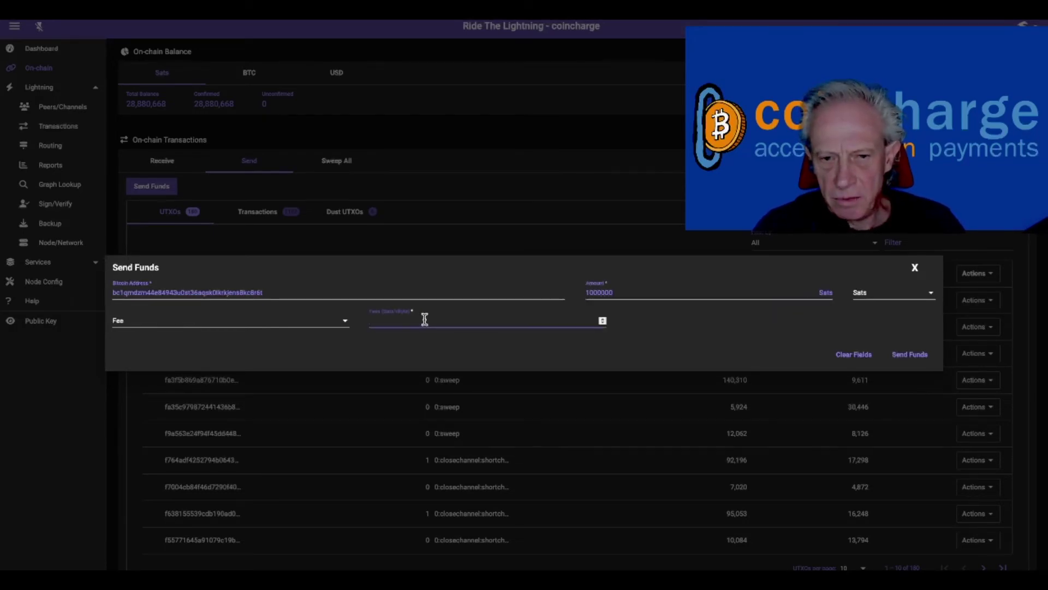
{"action": "type", "text": "20"}
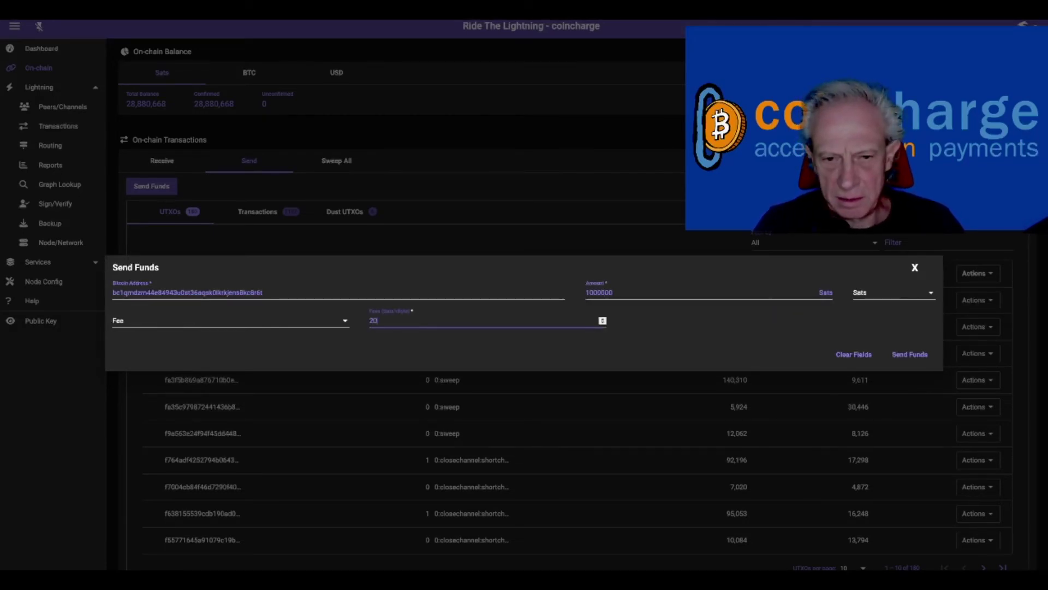
{"action": "left_click", "coordinate": [669, 328]}
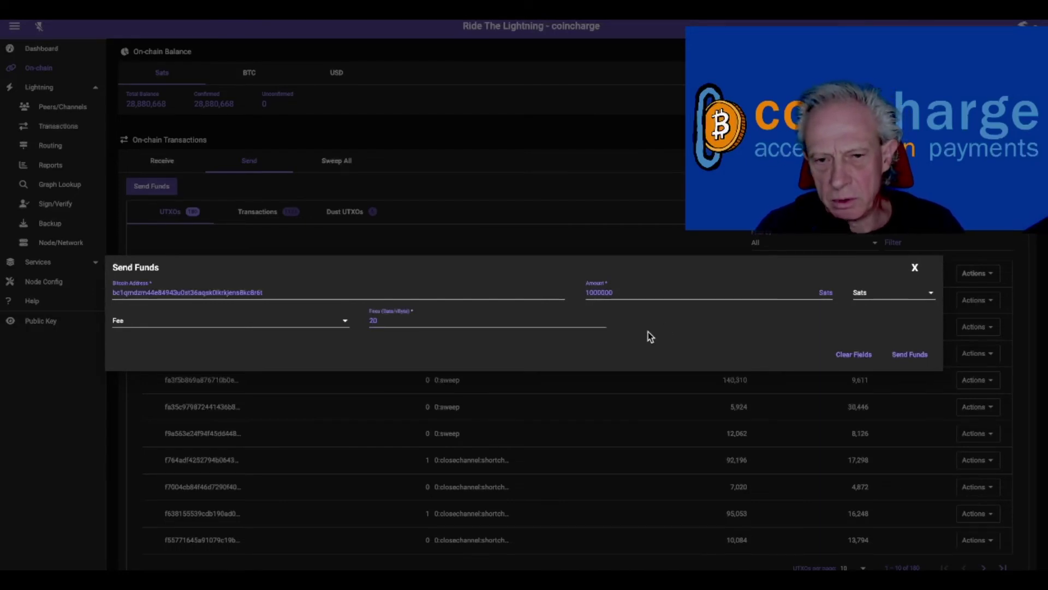
{"action": "left_click", "coordinate": [919, 356]}
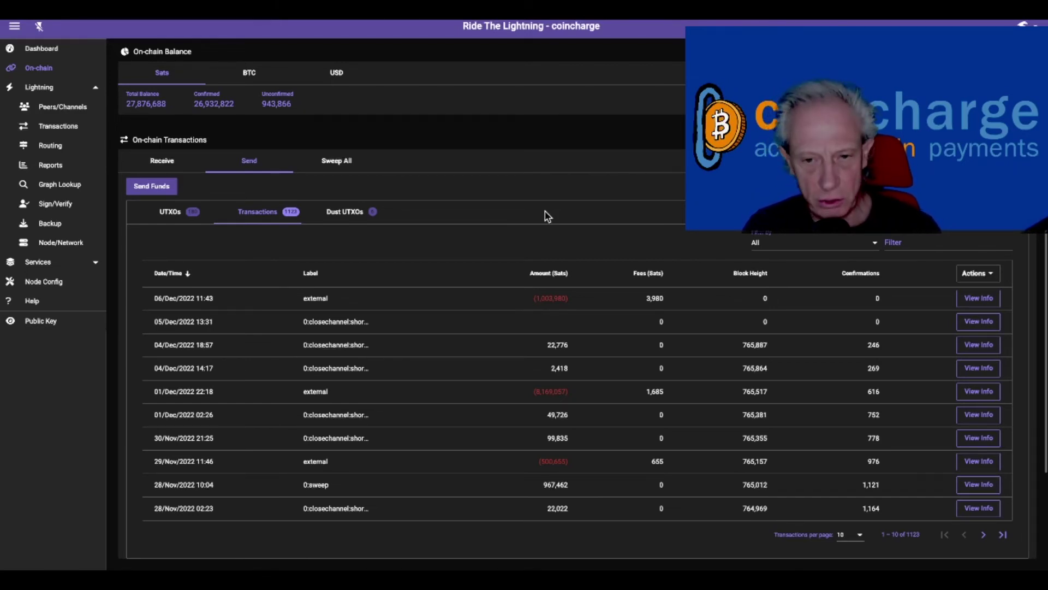
Step: Copy the new transaction's hash and search for it on mempool.space
{"action": "left_click", "coordinate": [988, 299]}
{"action": "double_click", "coordinate": [203, 257]}
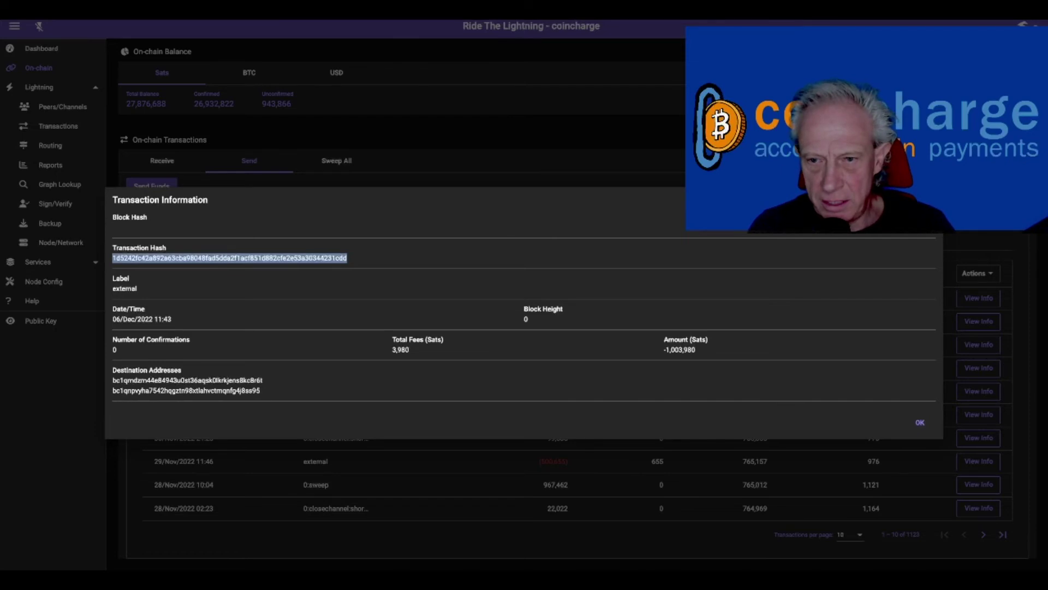
{"action": "key", "text": "Escape"}
{"action": "key", "text": "alt+Tab"}
{"action": "left_click", "coordinate": [650, 70]}
{"action": "key", "text": "ctrl+v"}
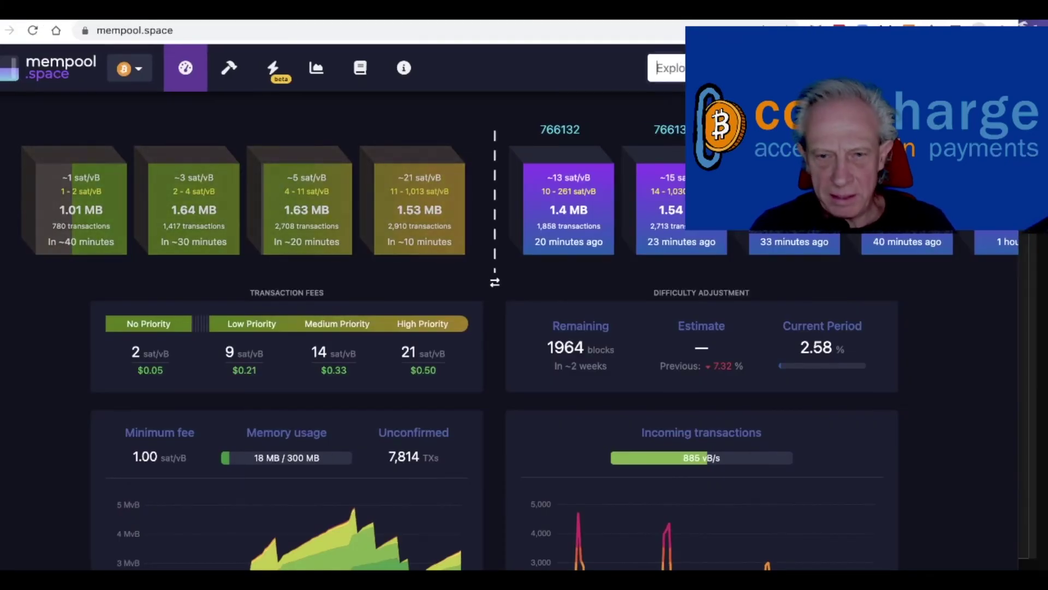
Step: Look up the payout transaction on mempool.space and copy its transaction ID
{"action": "key", "text": "Return"}
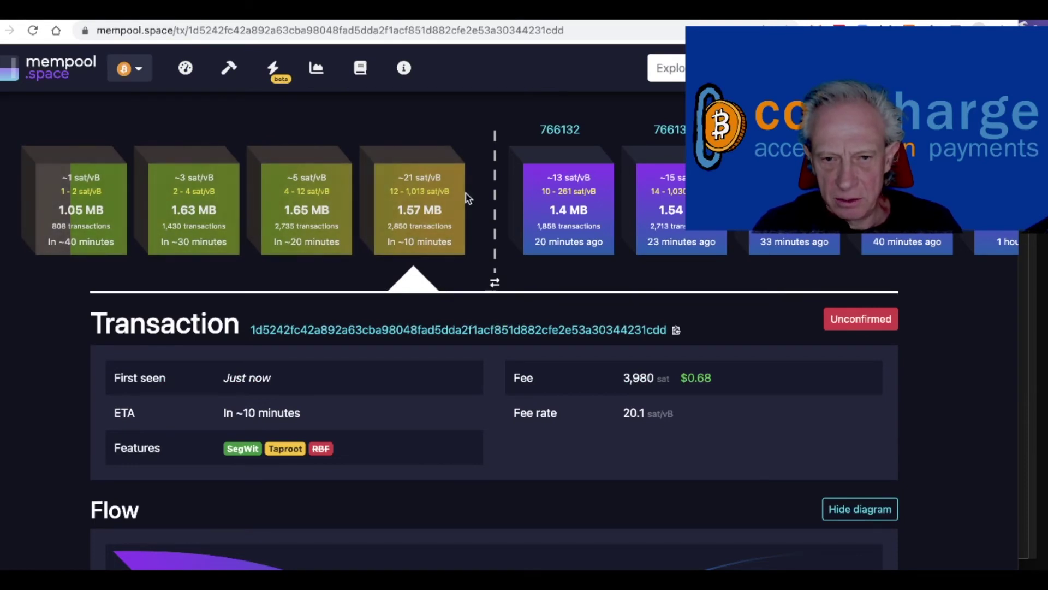
{"action": "left_click", "coordinate": [676, 332]}
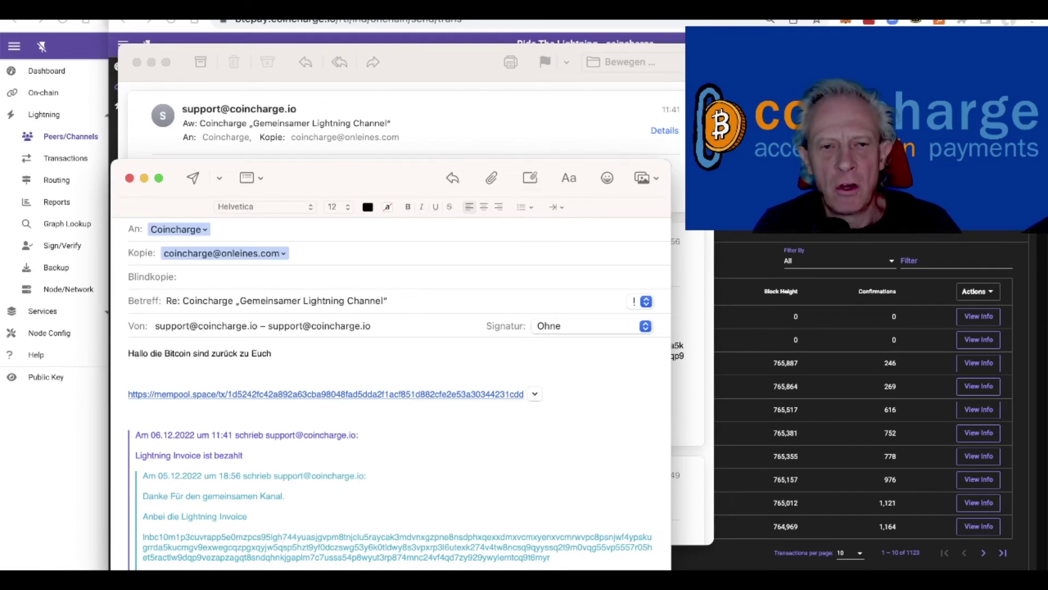
Step: Send the 'bitcoin are returned' reply with the mempool.space link, then return to the customer node's RTL page
{"action": "left_click", "coordinate": [193, 179]}
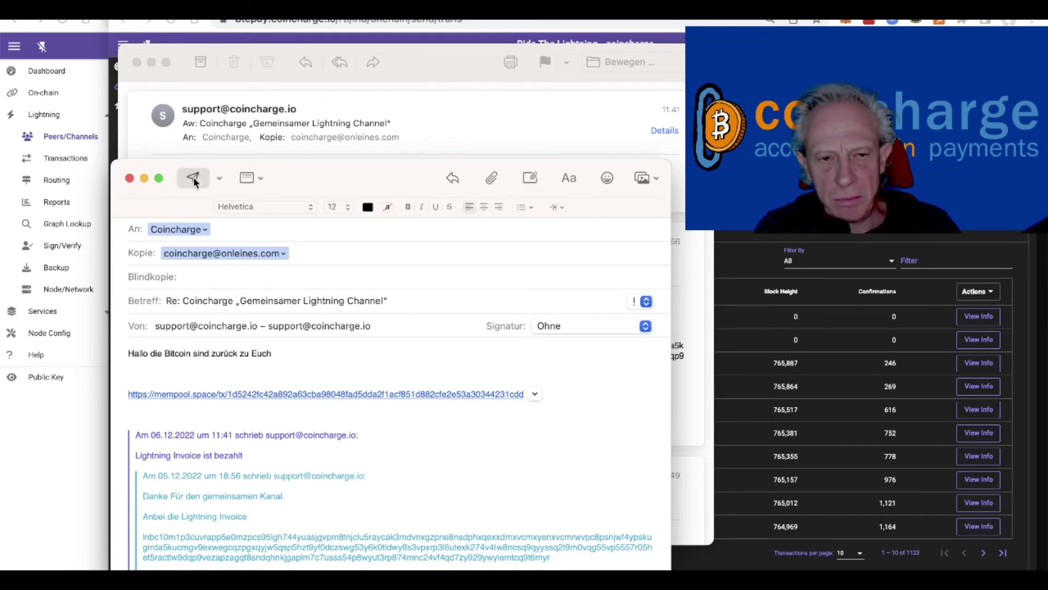
{"action": "key", "text": "super+h"}
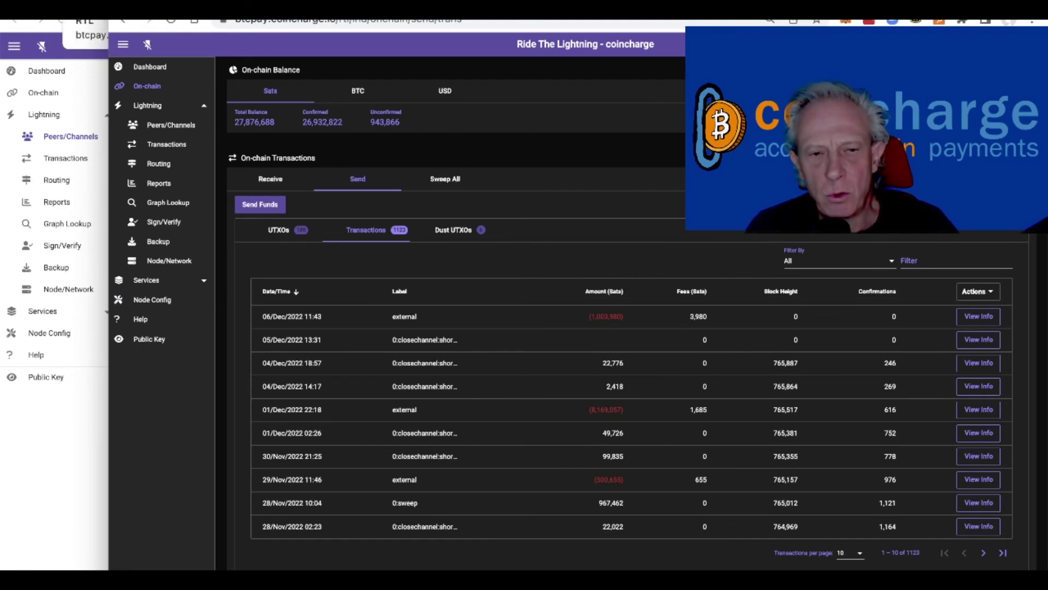
{"action": "left_click", "coordinate": [82, 22]}
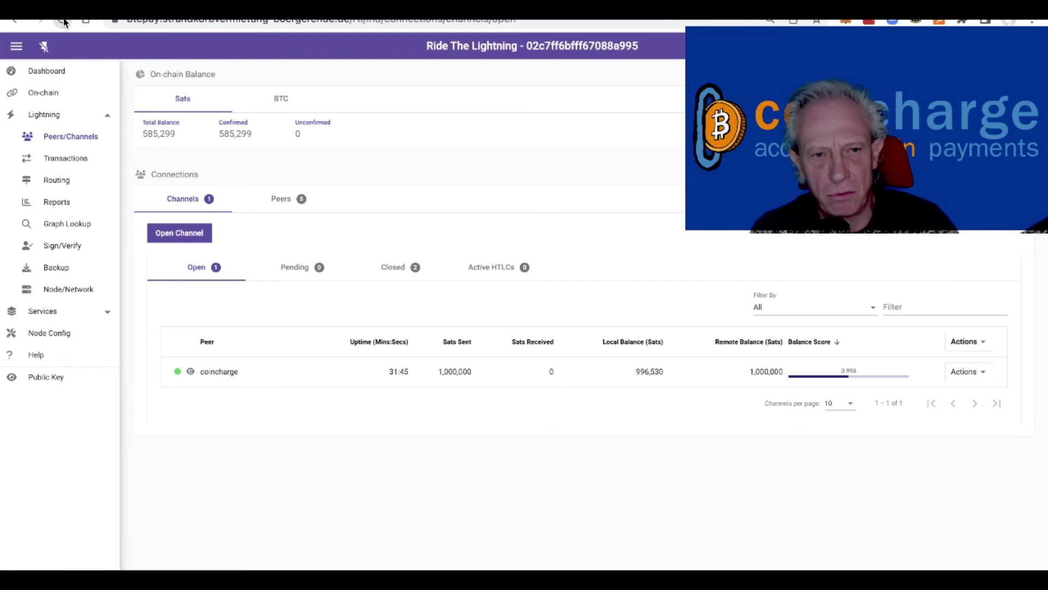
Step: Refresh the customer node to see 1,000,000 sats unconfirmed and check the coincharge channel's actions
{"action": "left_click", "coordinate": [63, 20]}
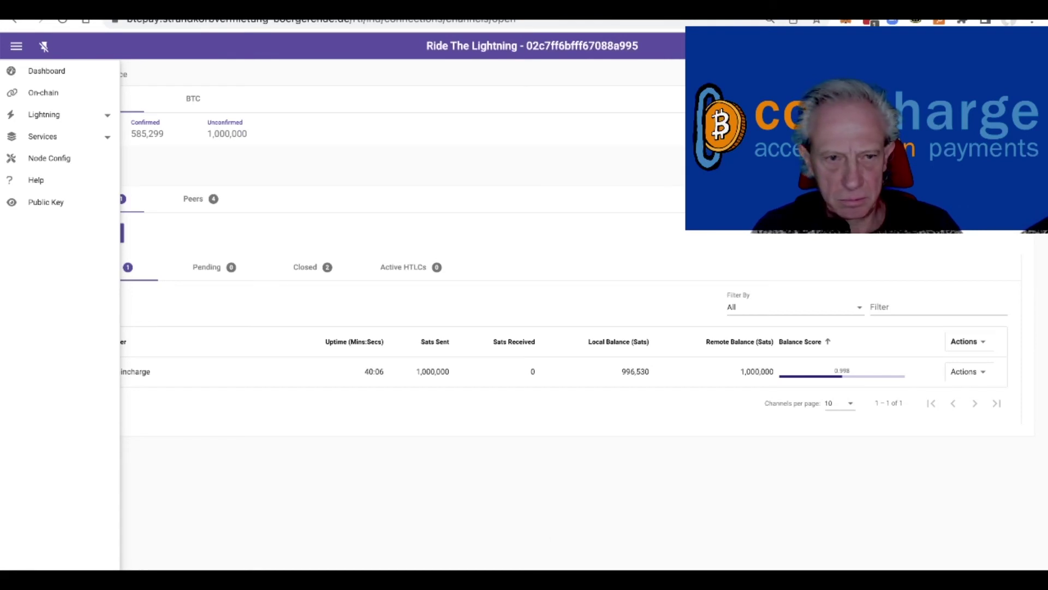
{"action": "left_click", "coordinate": [16, 46]}
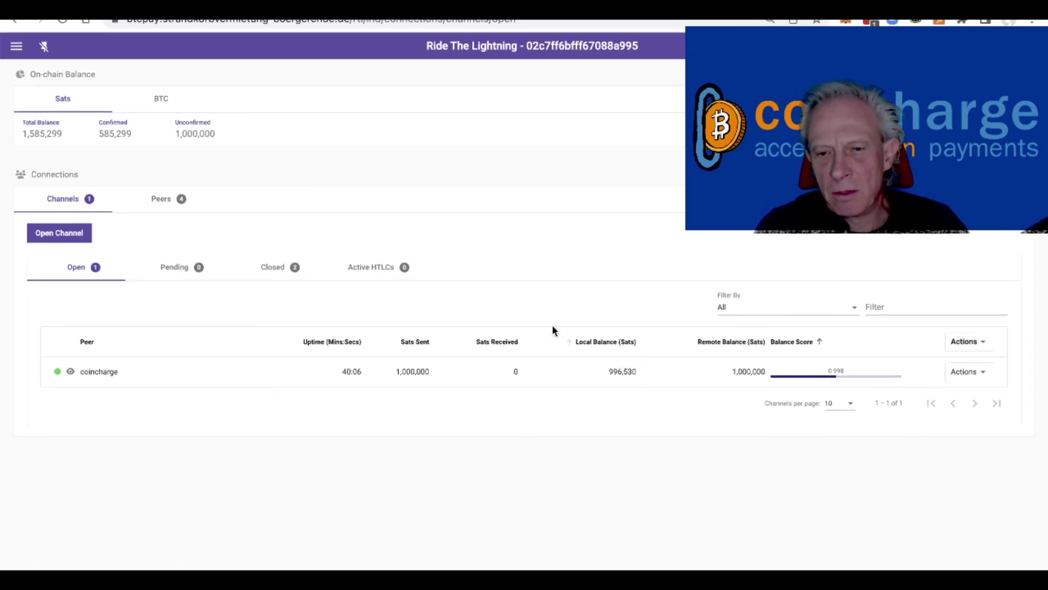
{"action": "left_click", "coordinate": [982, 376]}
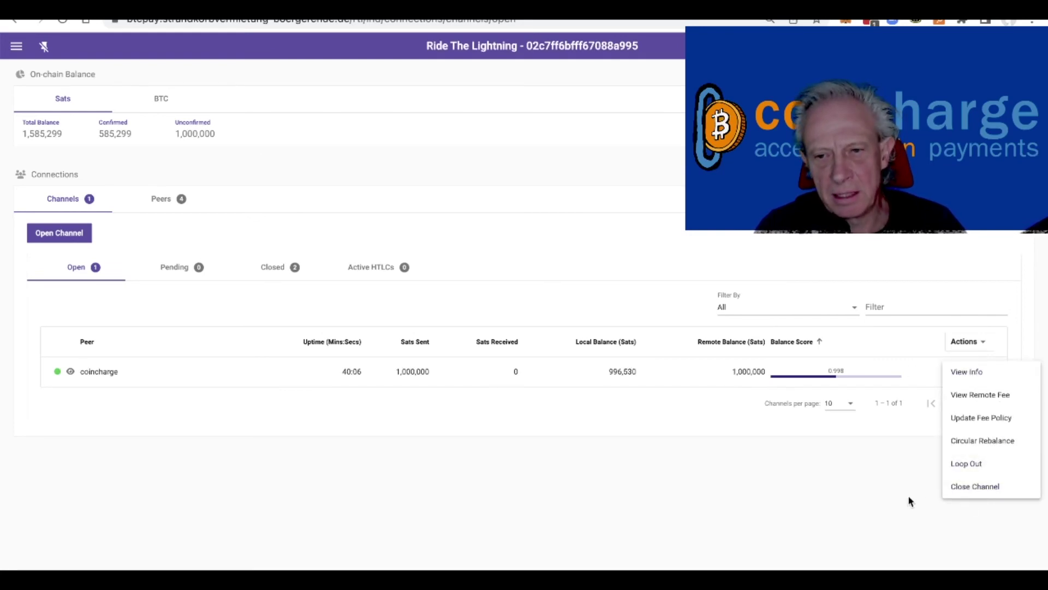
{"action": "left_click", "coordinate": [826, 492]}
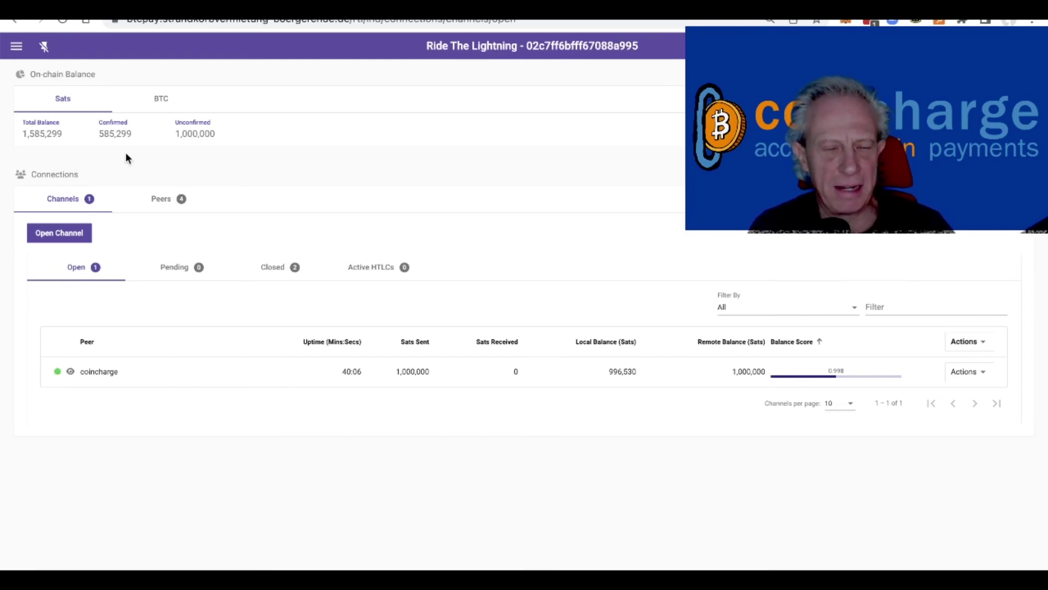
{"action": "key", "text": "super+Tab"}
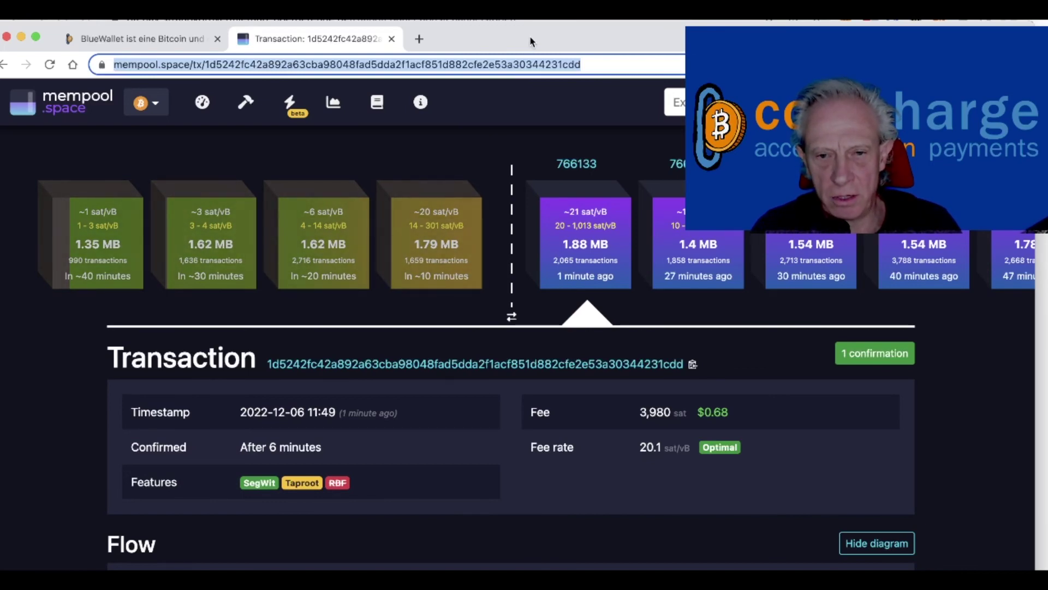
{"action": "key", "text": "ctrl+Right"}
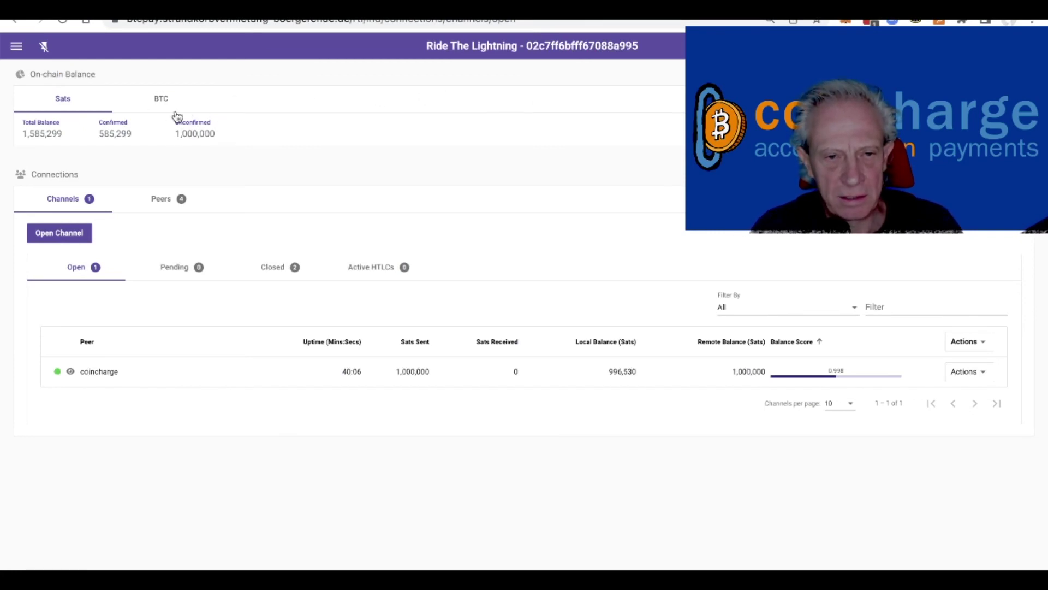
Step: Refresh the node page to verify all 1,585,299 on-chain sats are now confirmed
{"action": "left_click", "coordinate": [63, 22]}
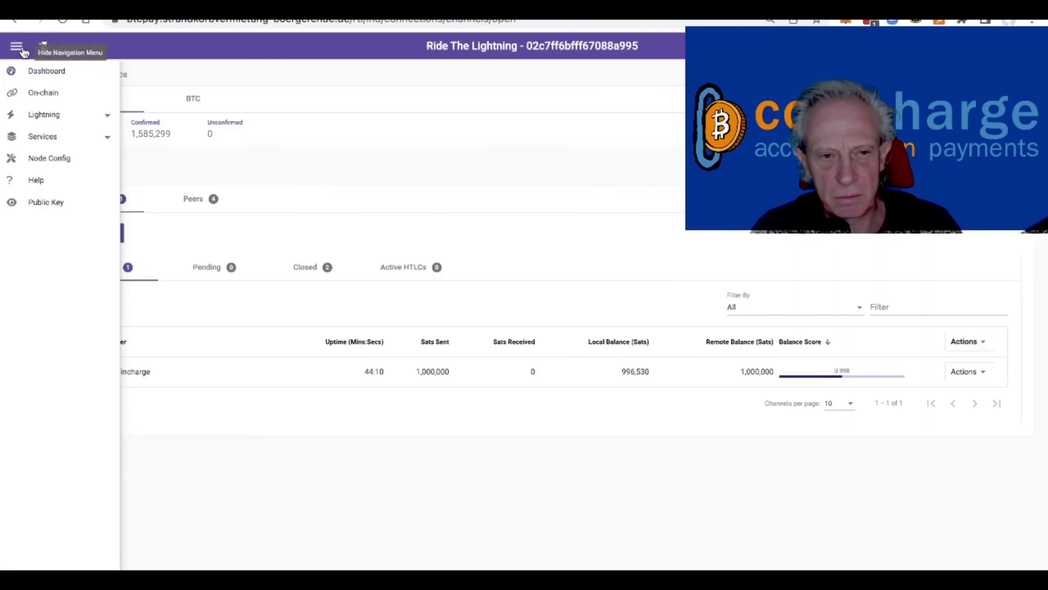
{"action": "left_click", "coordinate": [16, 47]}
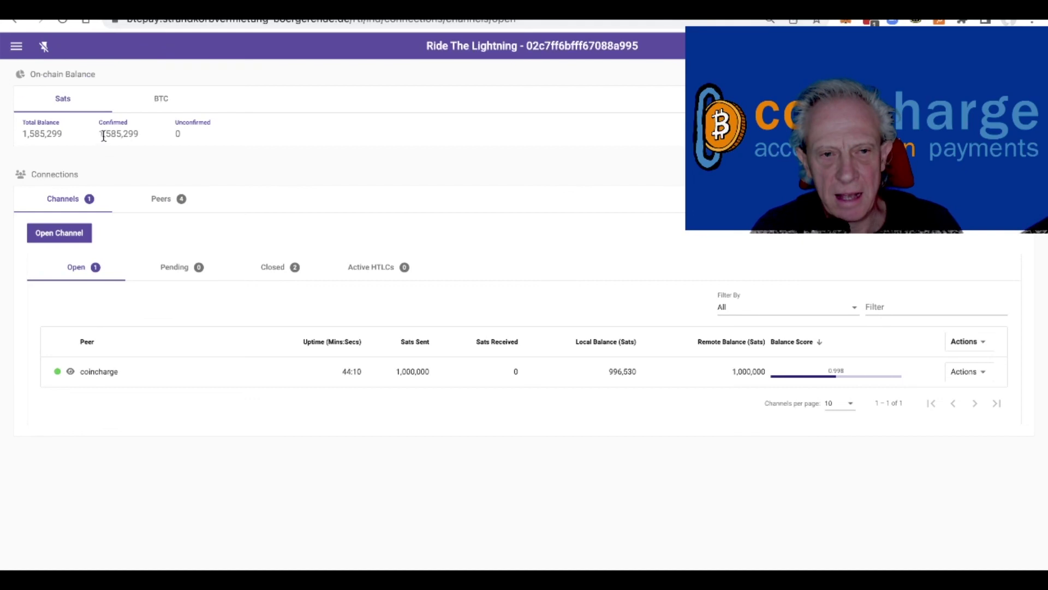